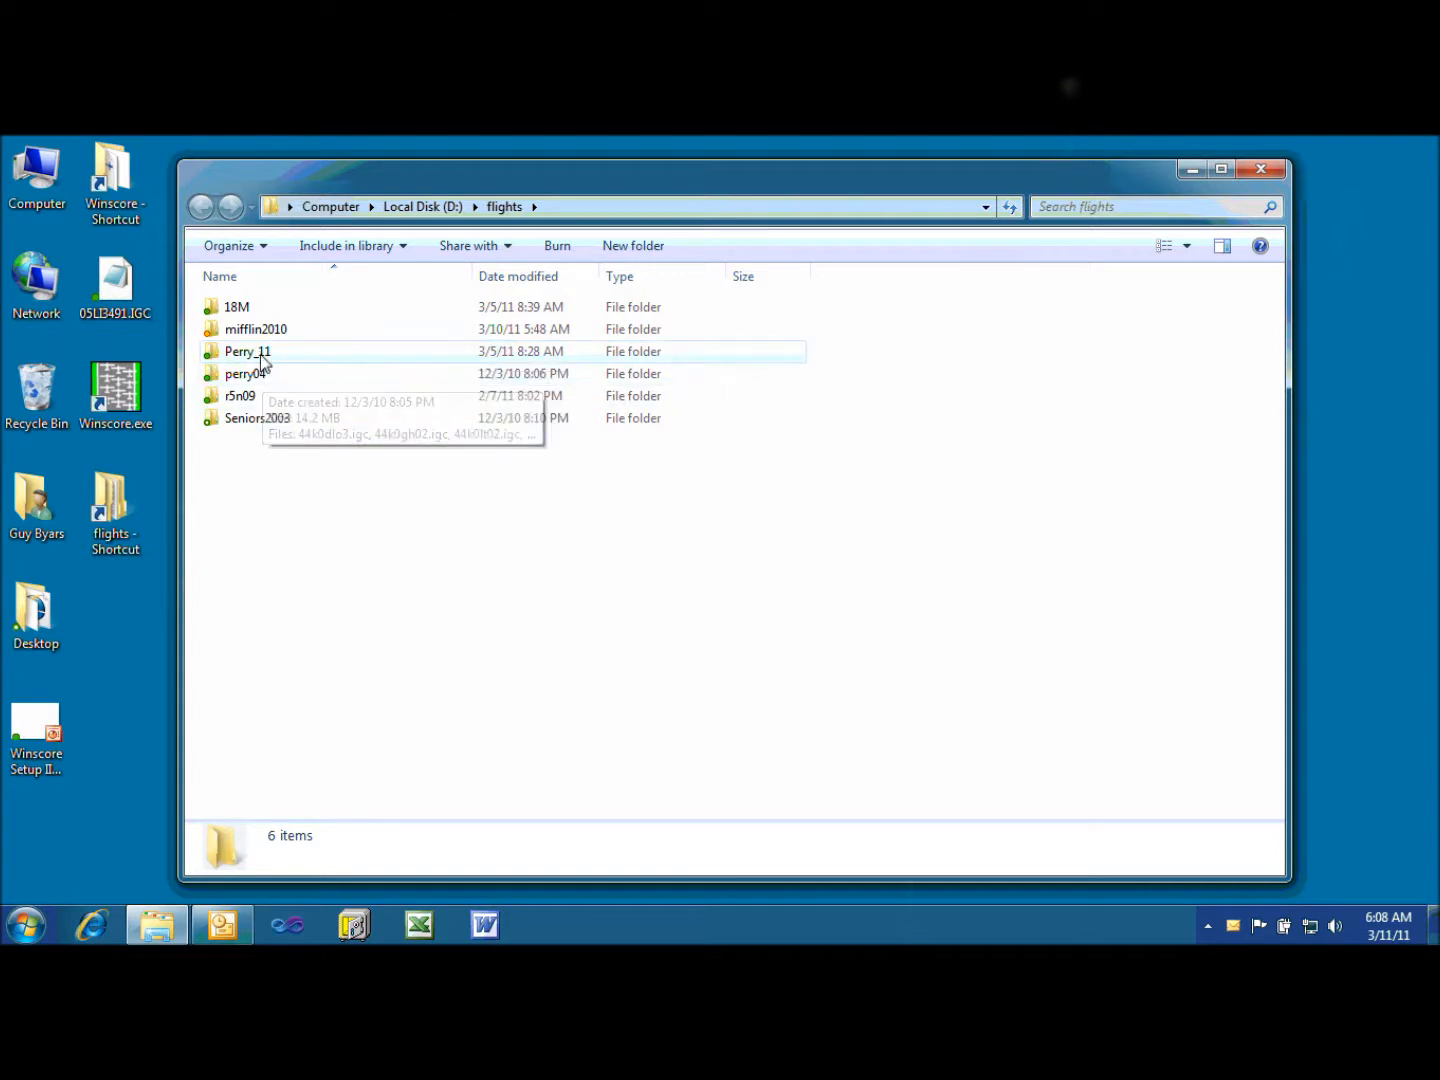
Examine the day and practice folders inside D:\flights\Perry_11, and close the folder window.
left_click(262, 356)
double_click(262, 356)
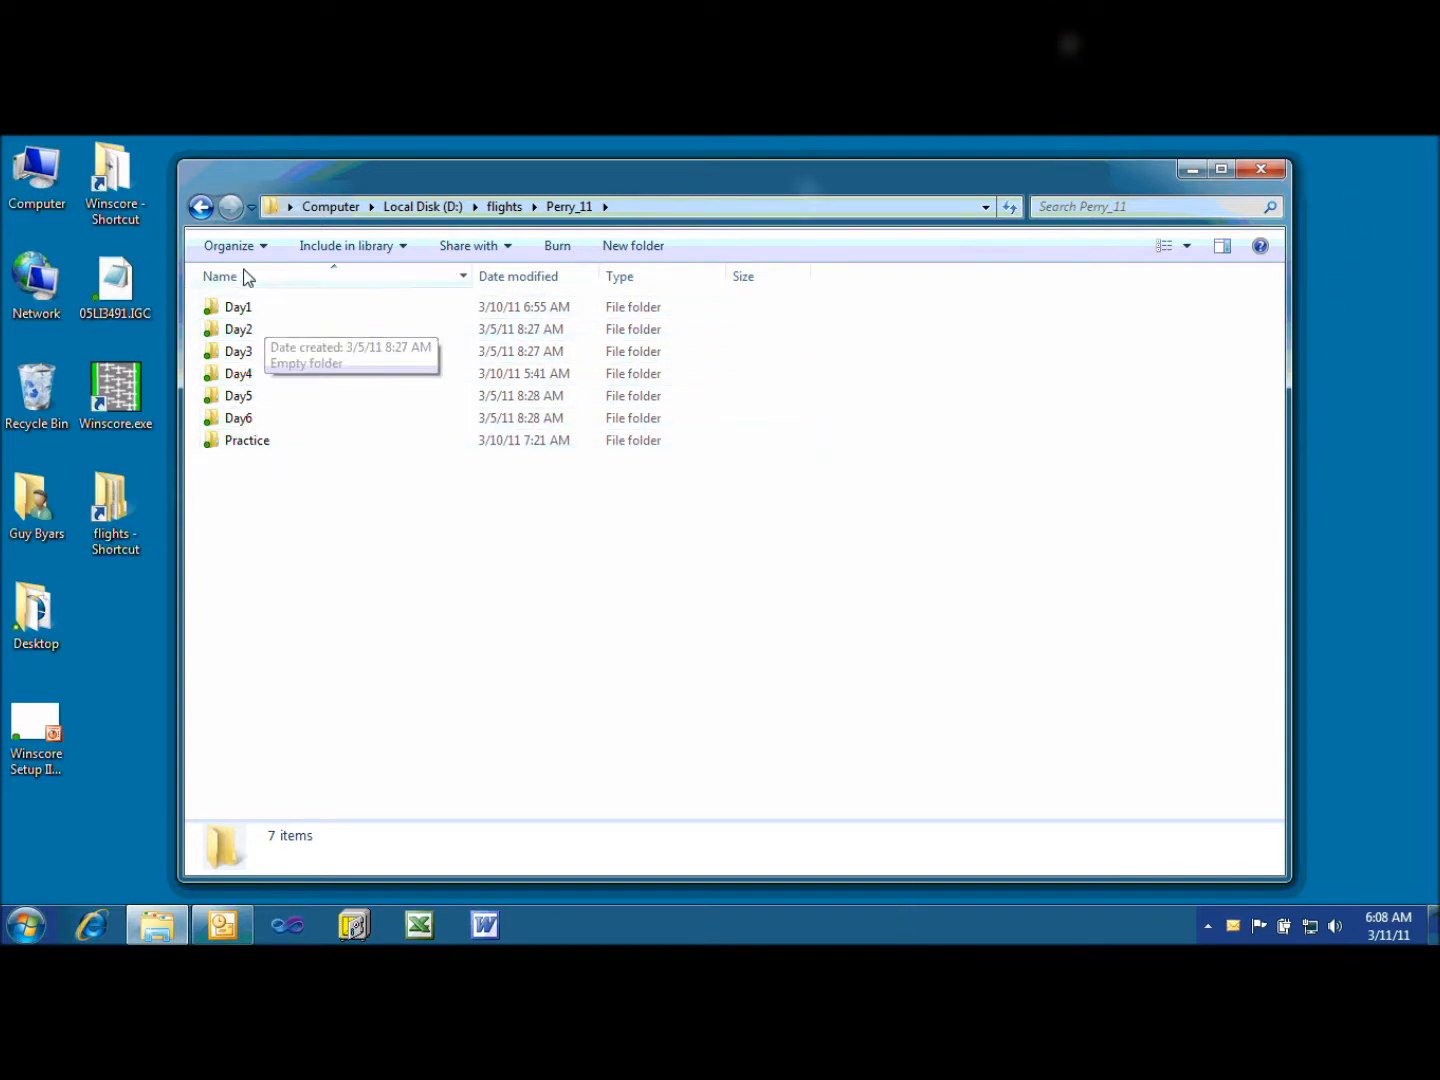
left_click(200, 206)
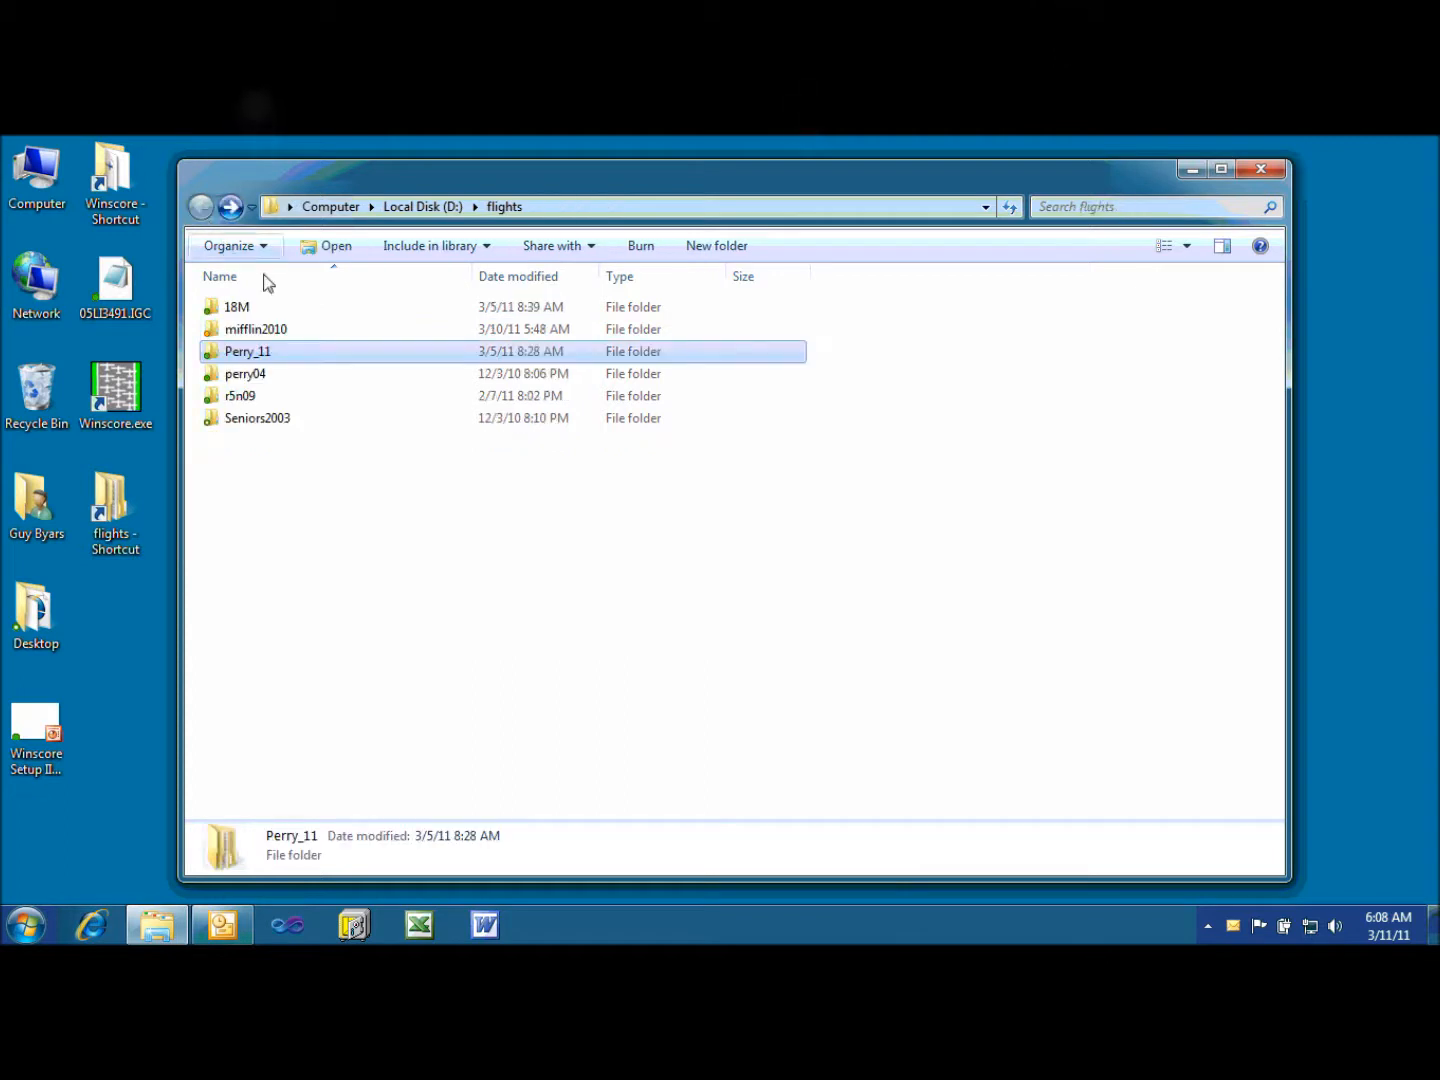
double_click(260, 352)
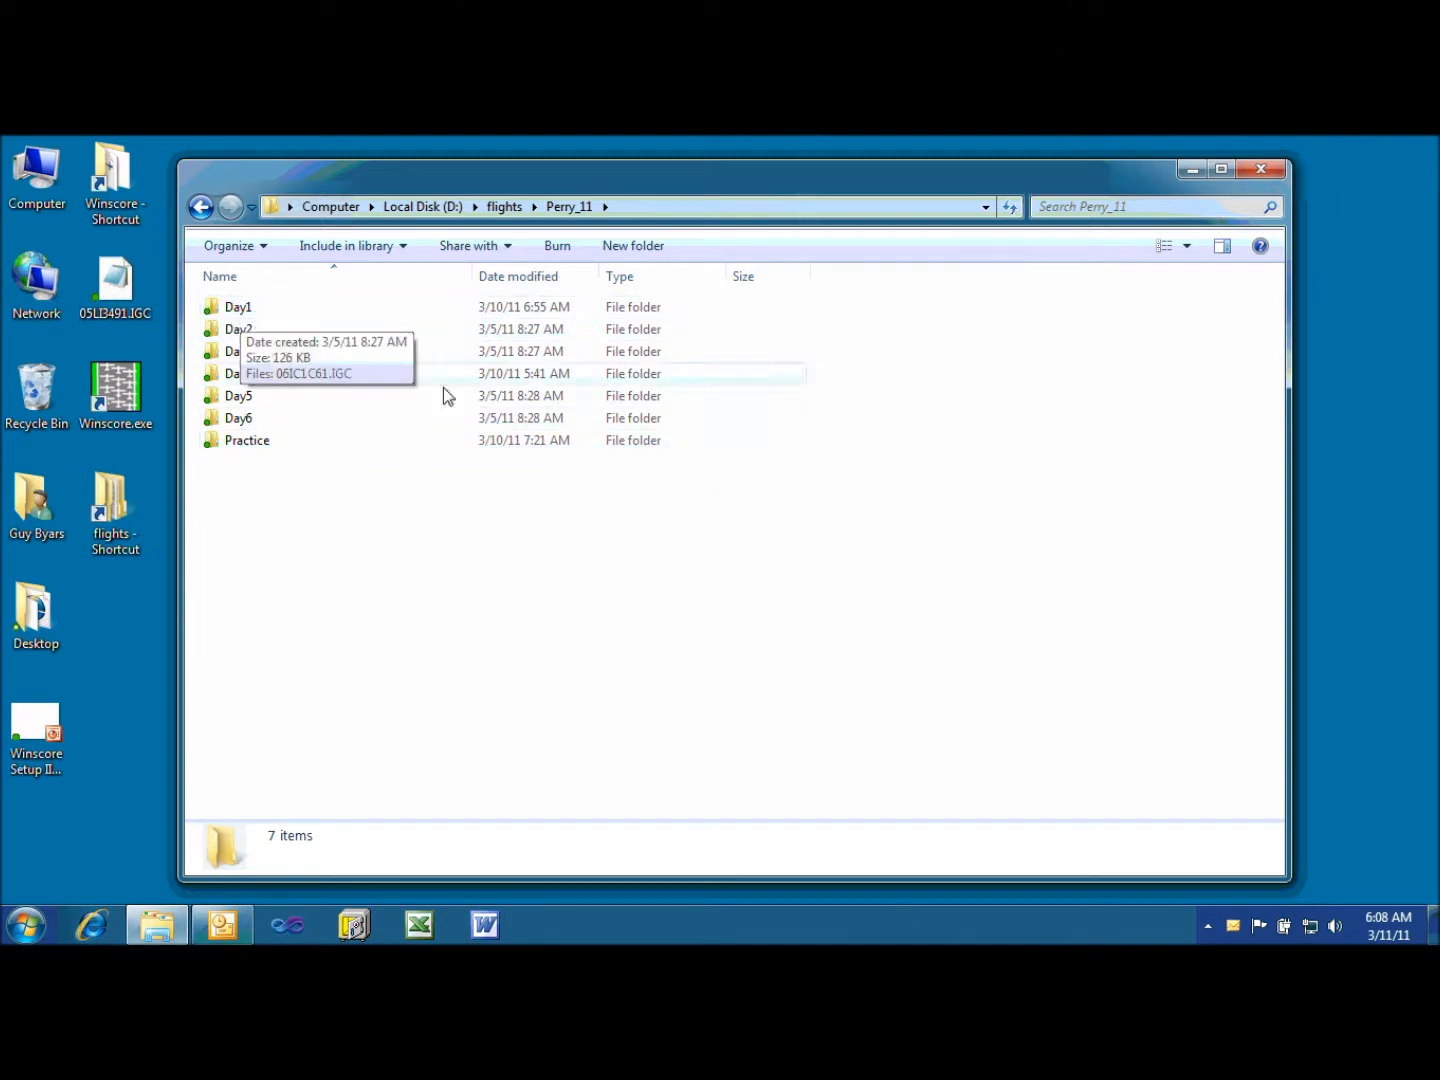
left_click(1262, 173)
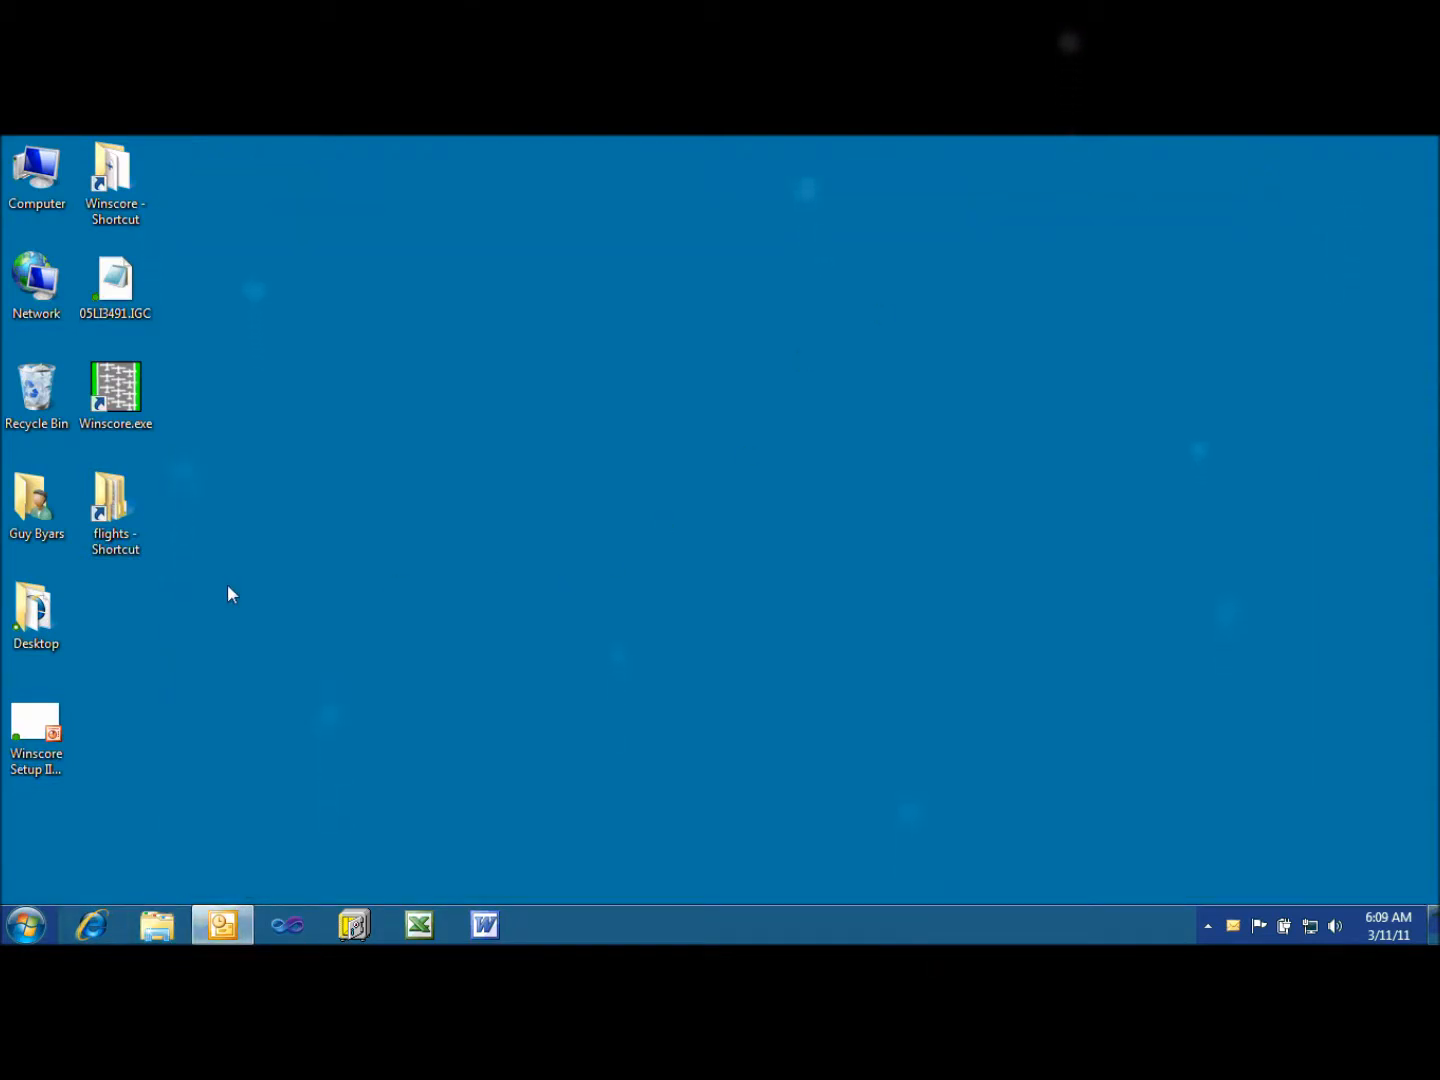
Open 05LI3491.IGC from the desktop and examine its recorder line, H header records and B fix records.
double_click(114, 283)
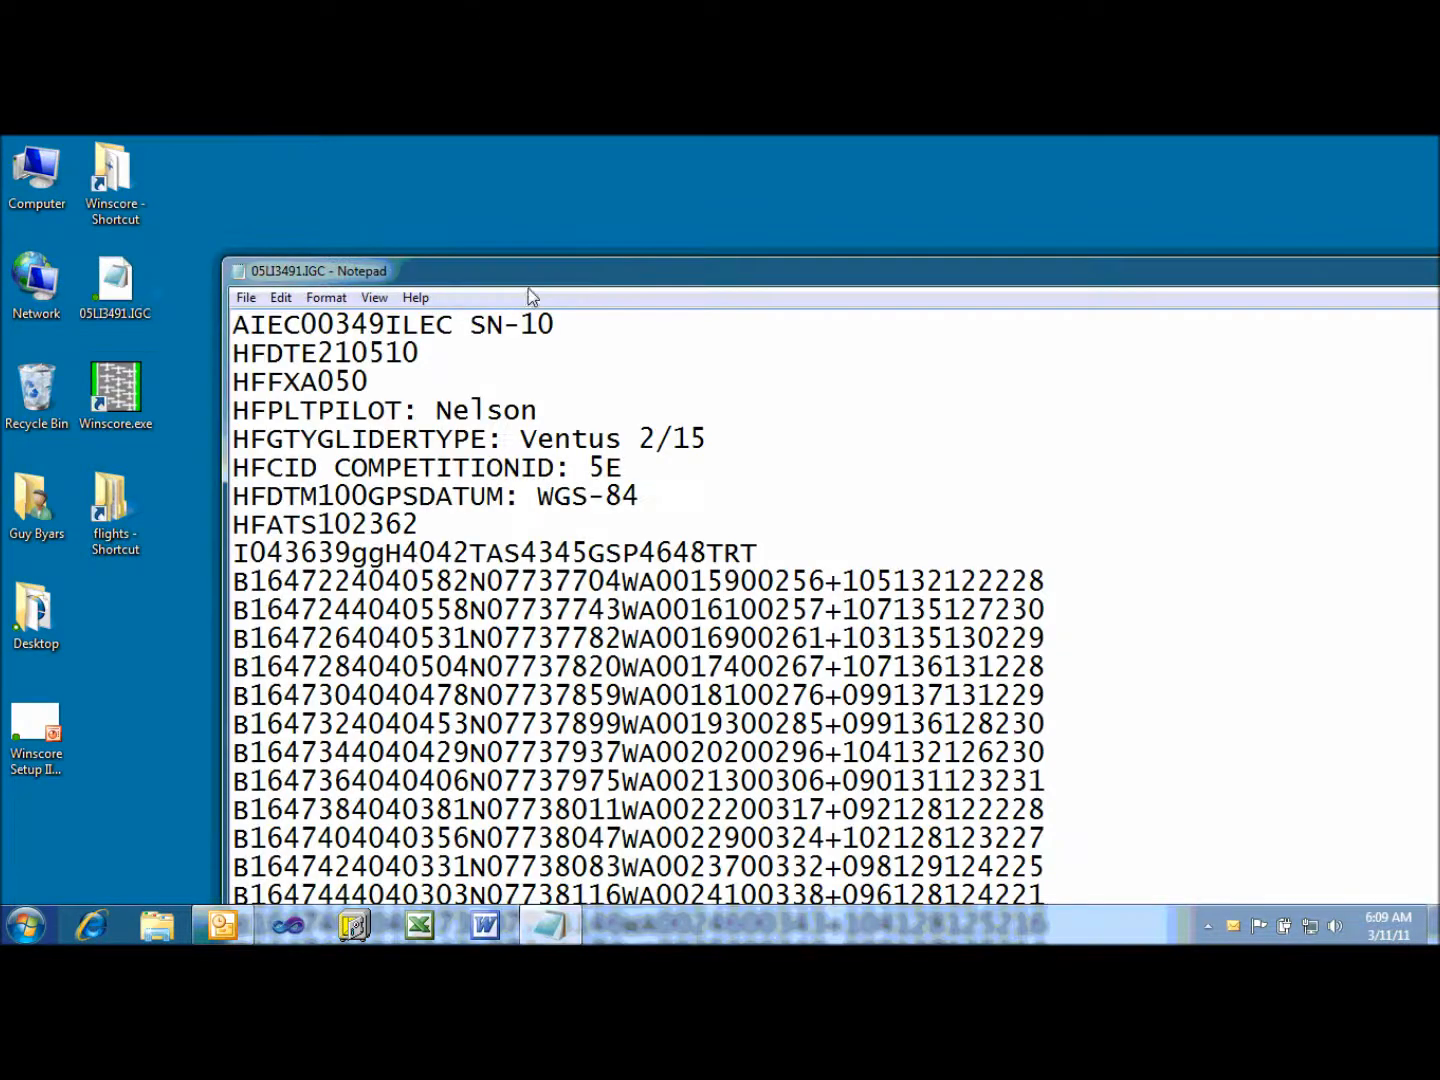
left_click_drag(537, 284, 484, 212)
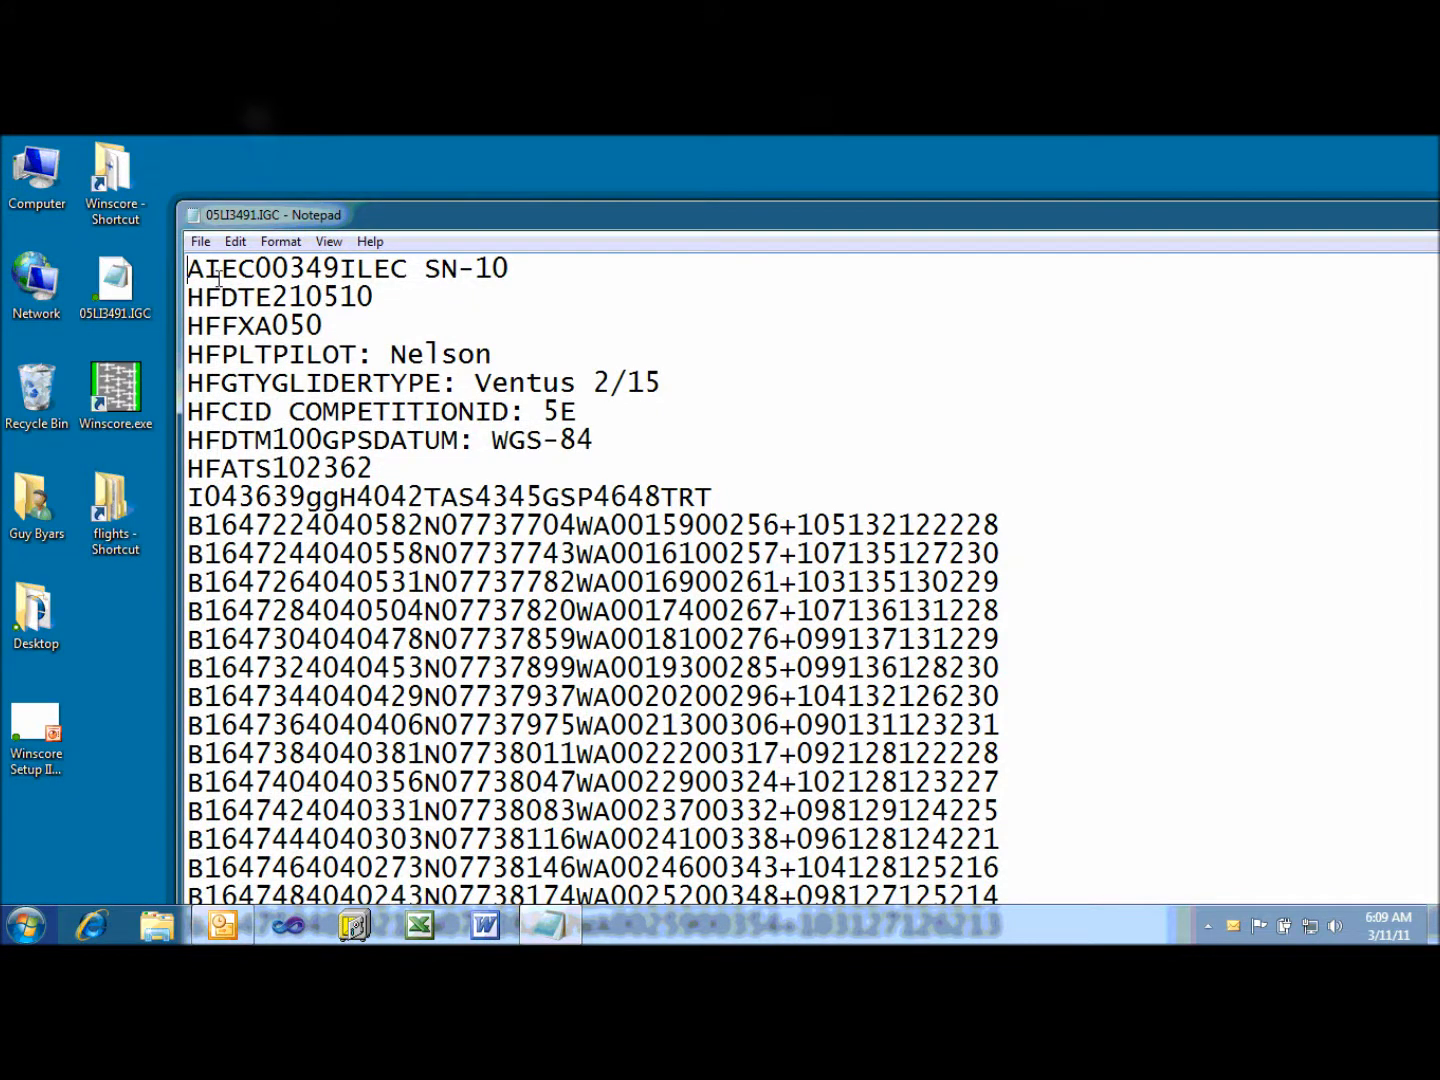
left_click_drag(189, 267, 511, 268)
left_click_drag(189, 297, 205, 297)
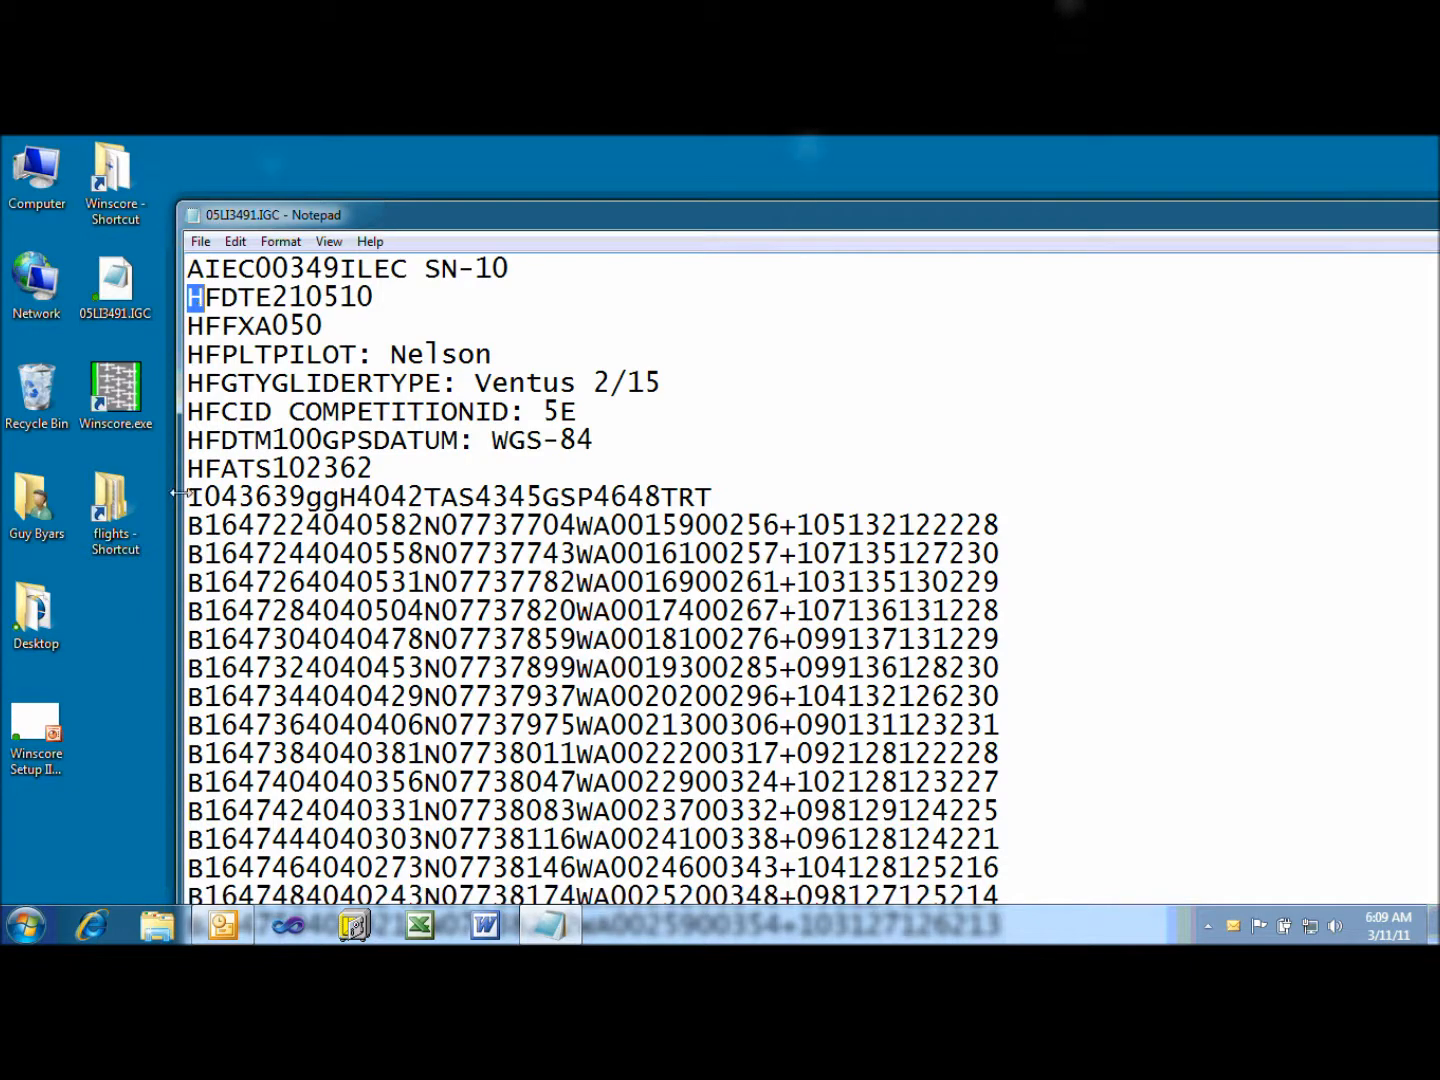
left_click_drag(190, 525, 205, 526)
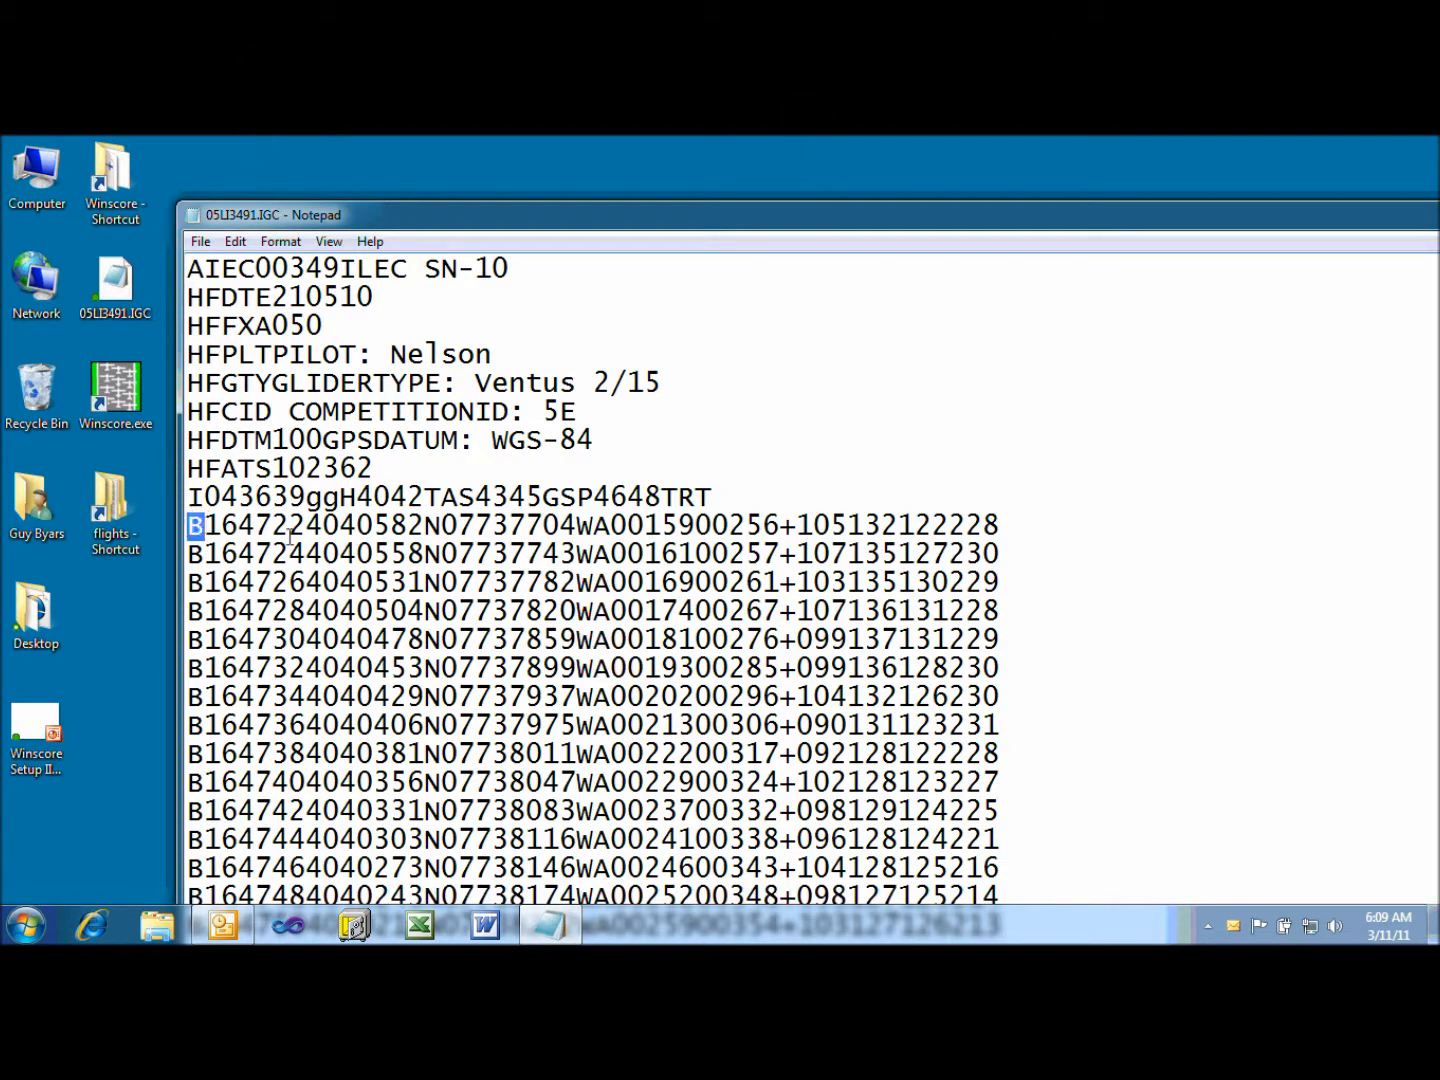
scroll(1177, 573, "down", 20)
scroll(1177, 573, "up", 11)
scroll(1177, 573, "up", 15)
Examine the glider type and competition ID entries in the IGC header, and close the file.
left_click(621, 427)
left_click_drag(290, 411, 672, 390)
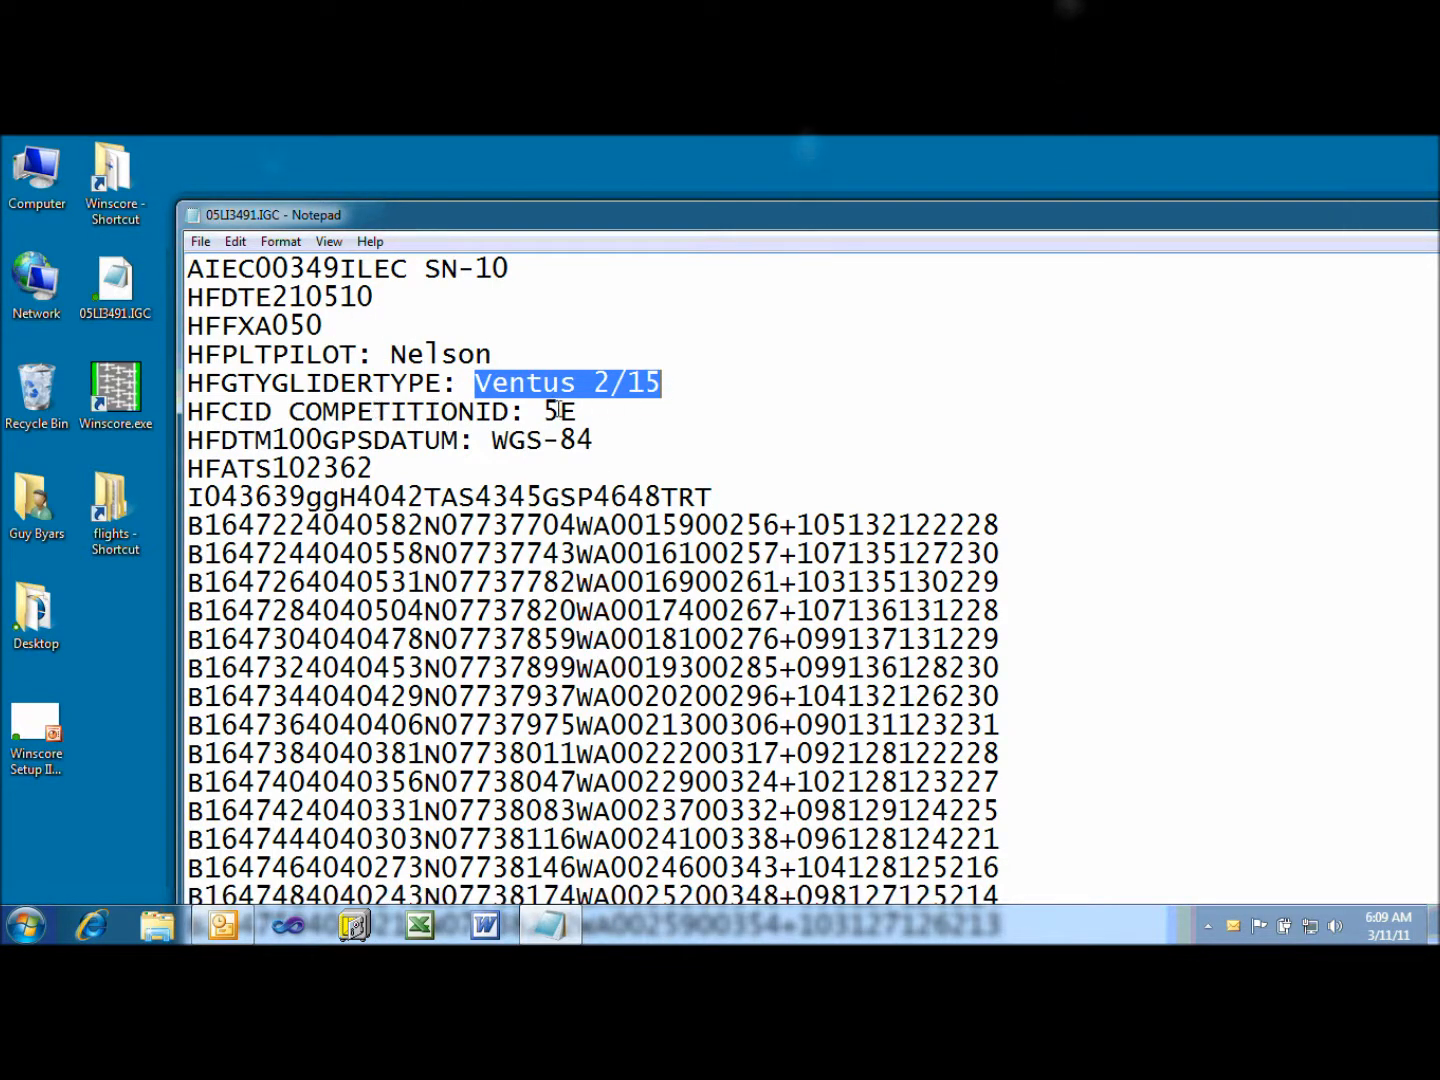
left_click_drag(557, 410, 581, 413)
left_click(828, 417)
left_click_drag(1376, 233, 1081, 227)
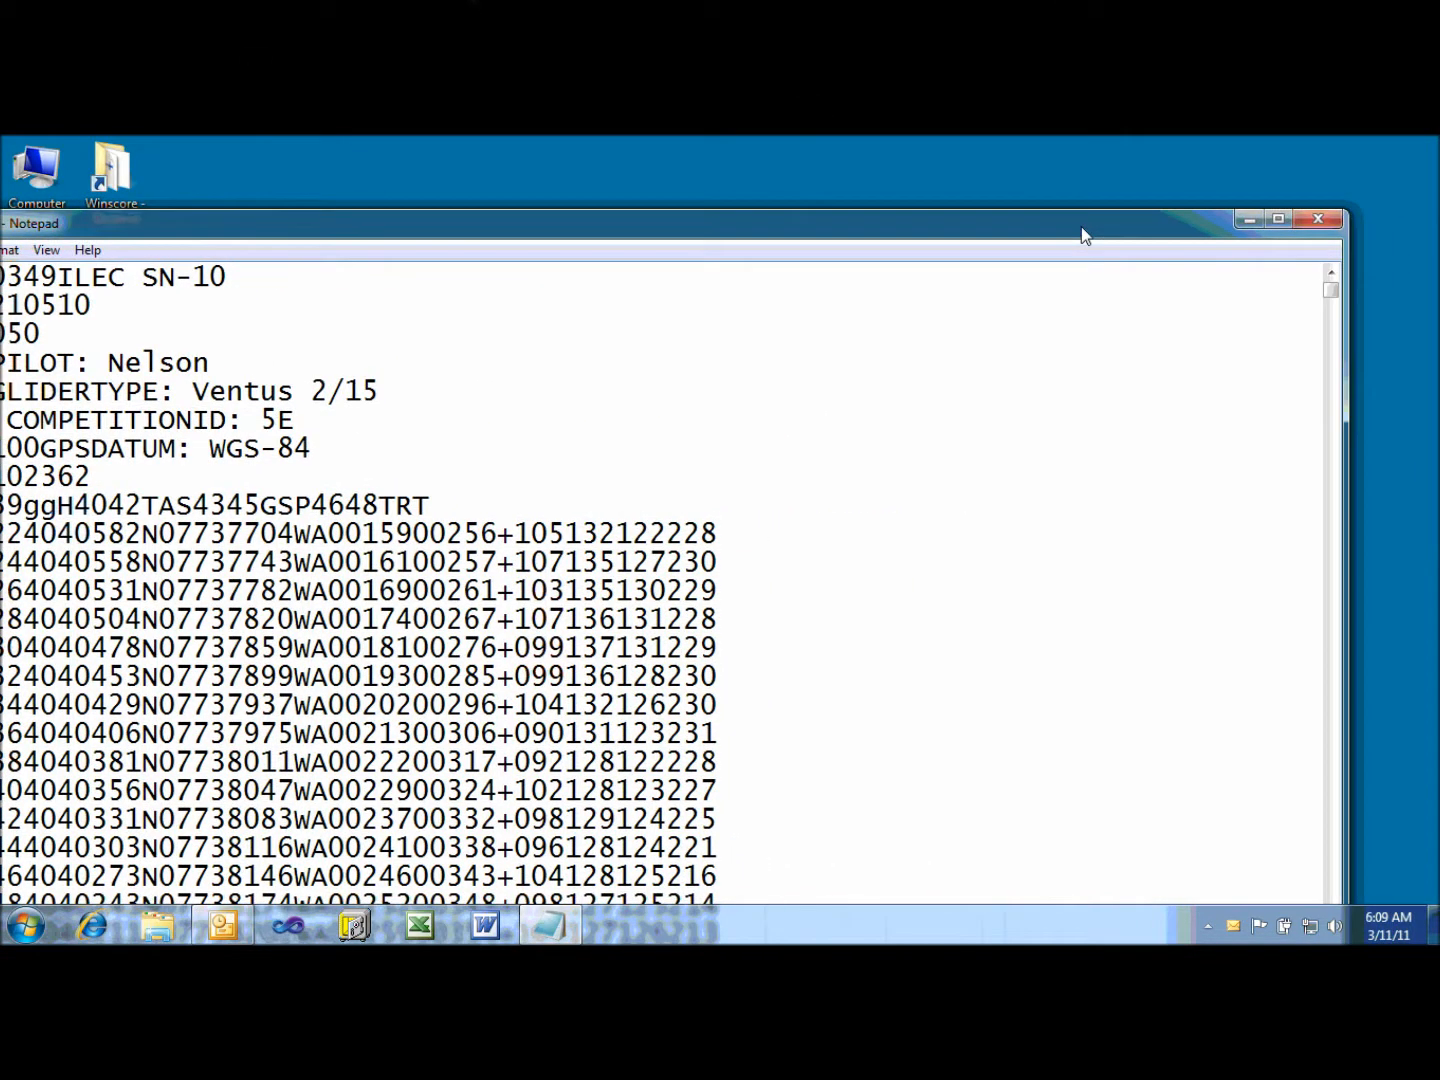
left_click(1319, 220)
Launch Winscore, maximize its window and collapse the Contest Setup branch.
double_click(129, 391)
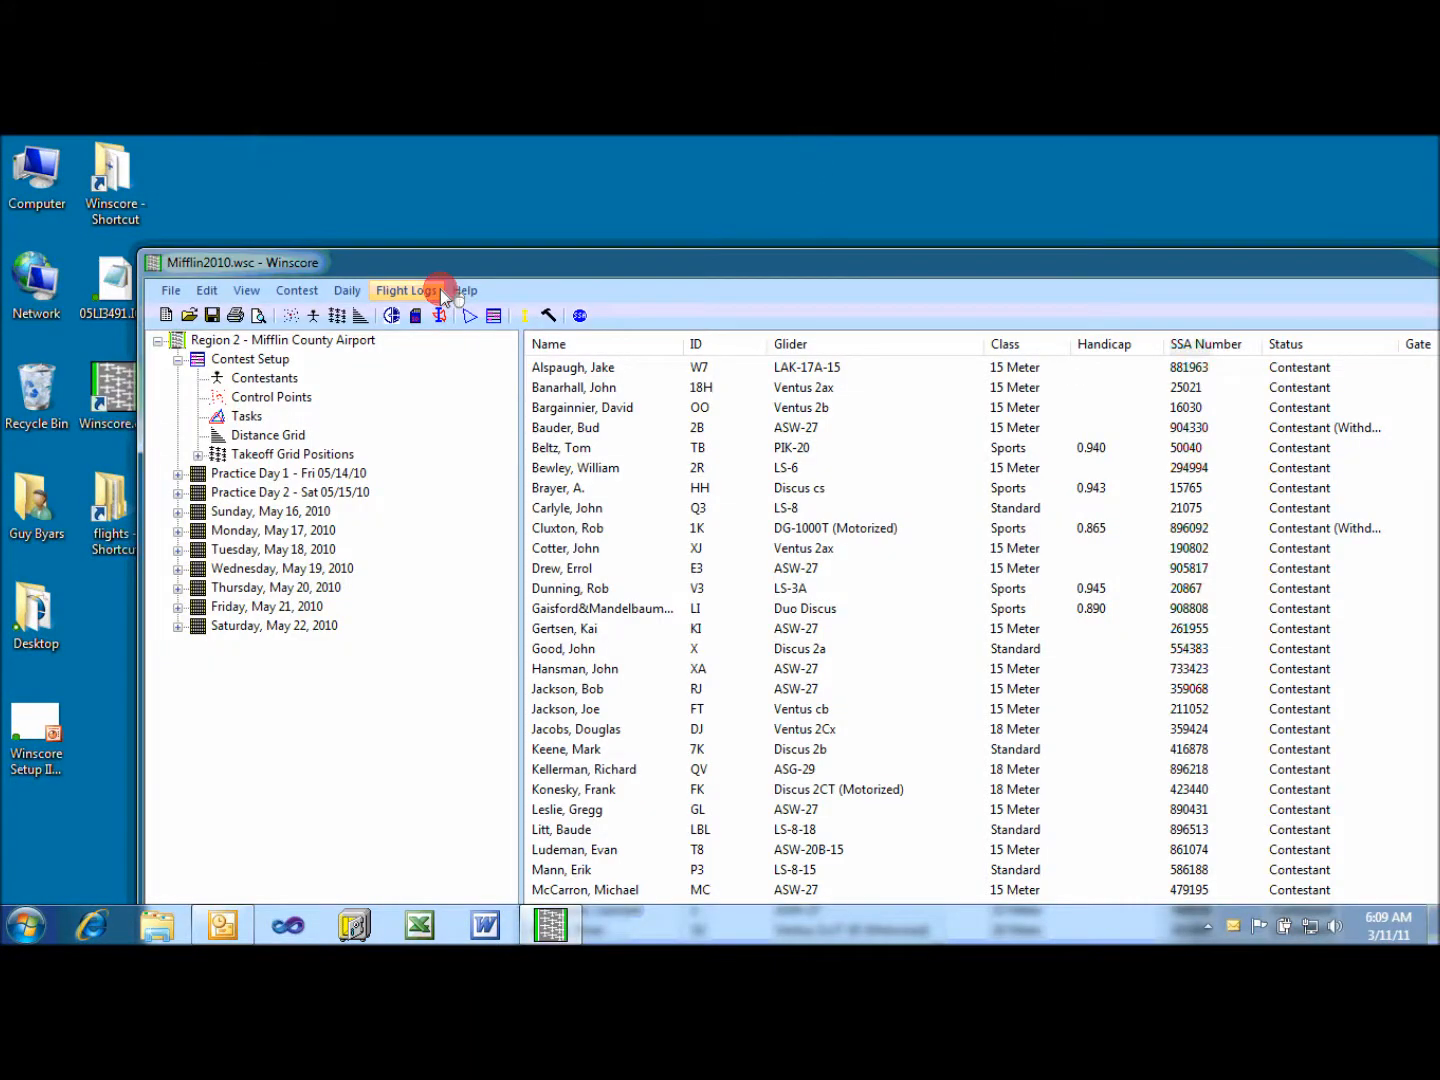
double_click(375, 263)
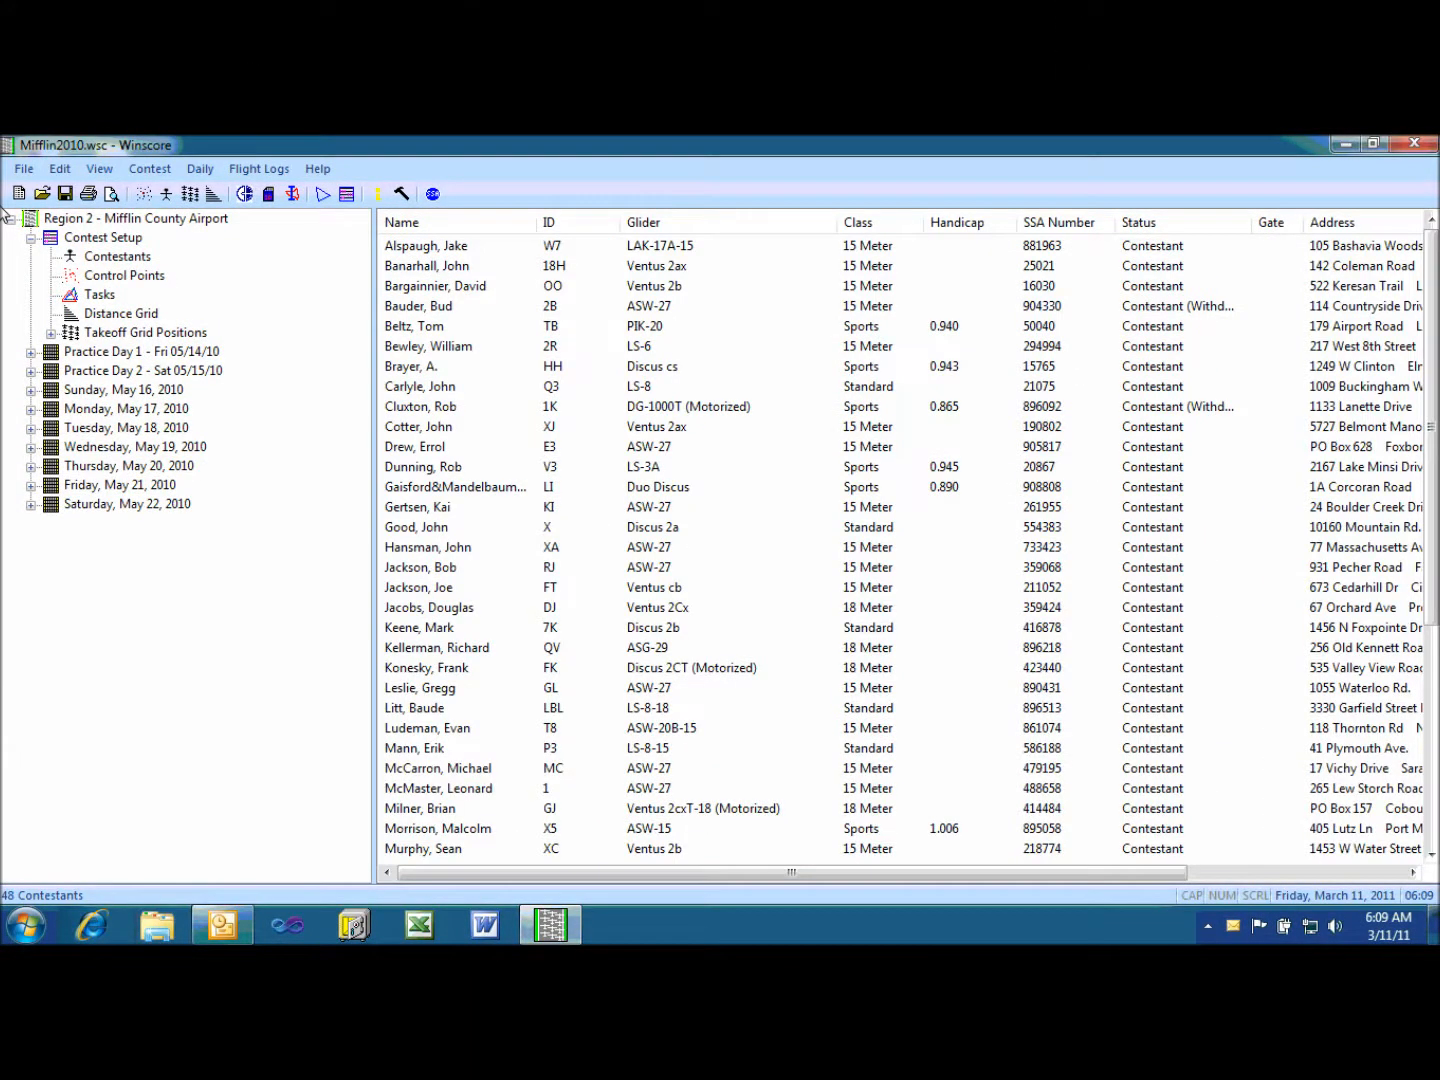
left_click(31, 237)
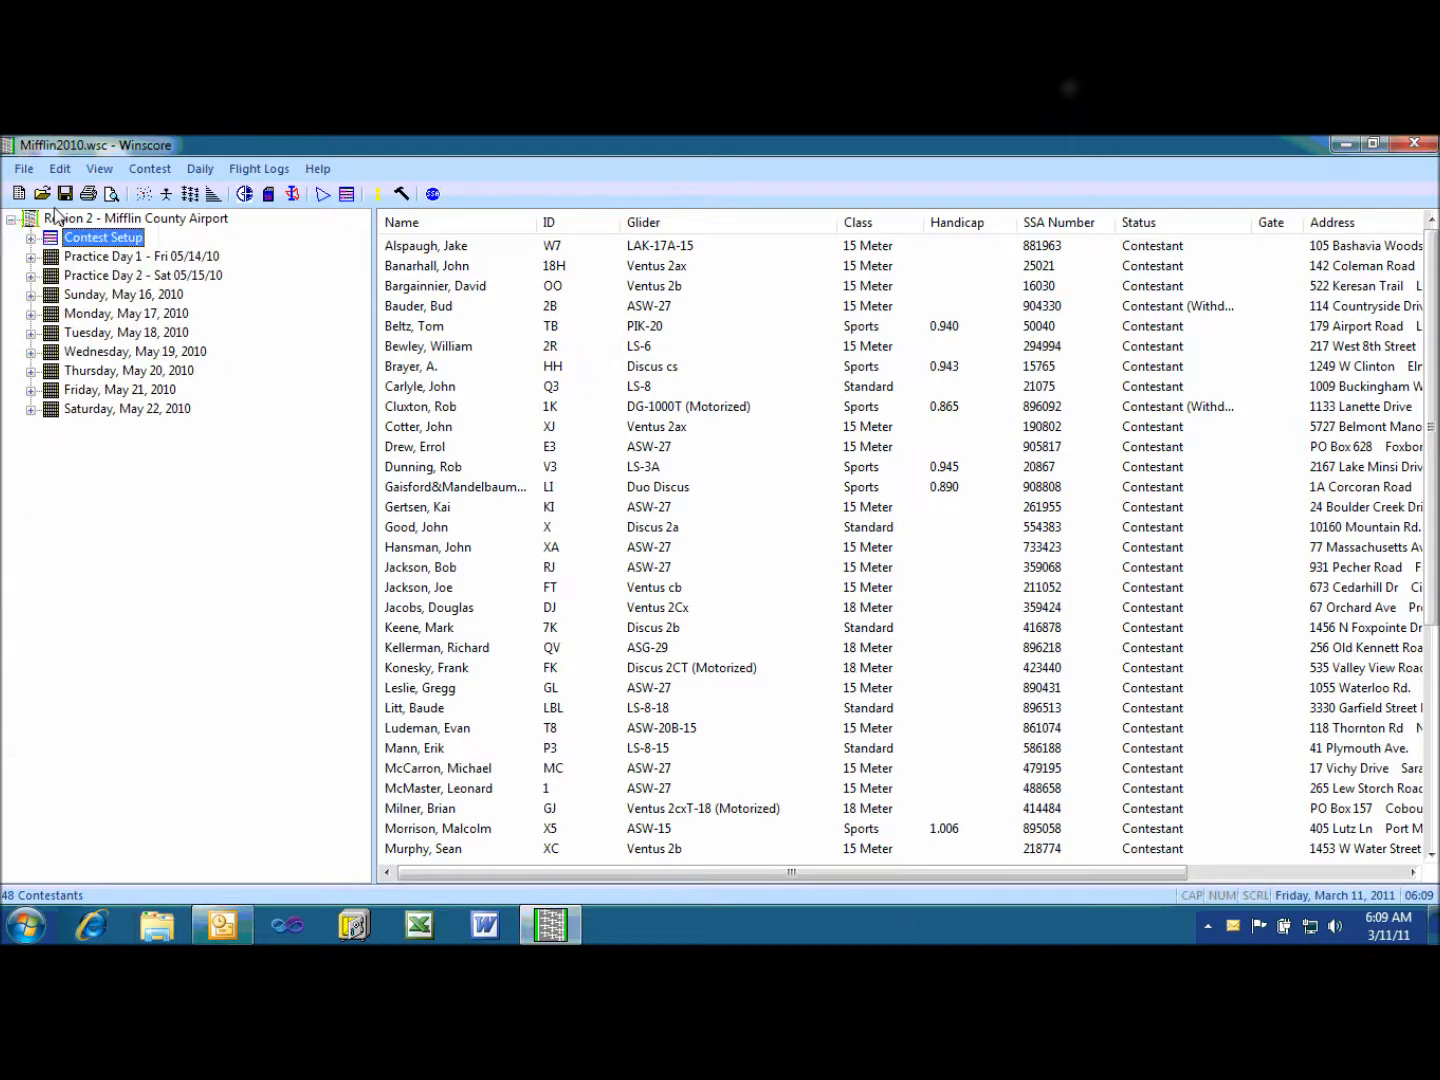
In the flight analysis settings, move D:\flights\Perry_11\Day1 to the first place among the flight log search folders.
left_click(253, 168)
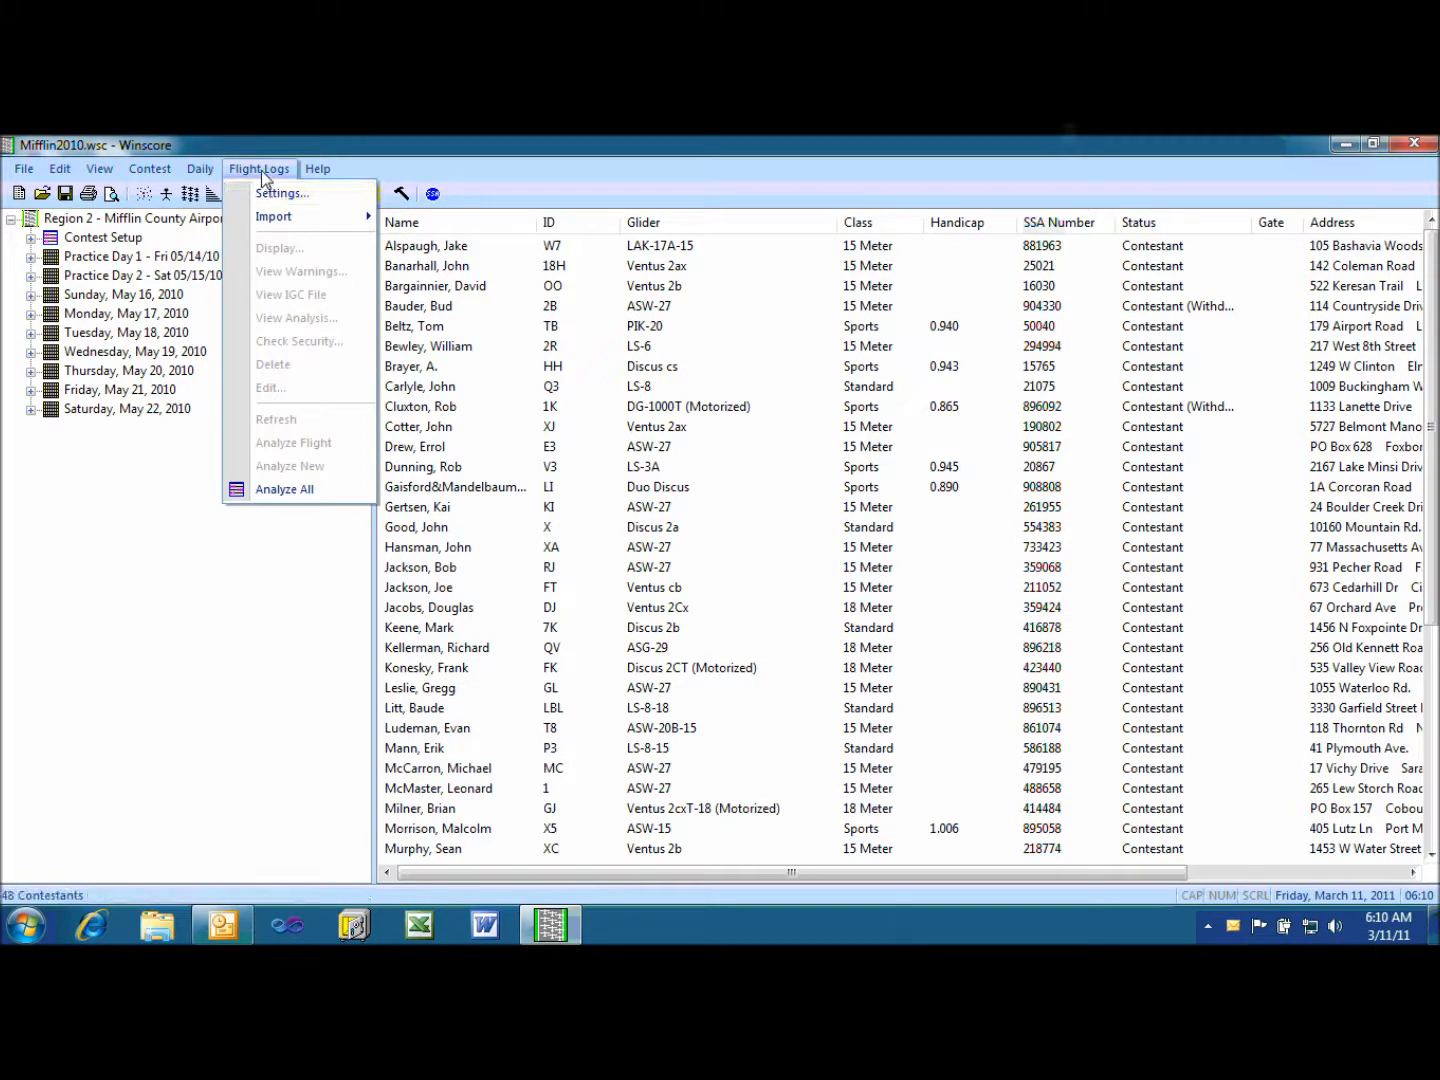
left_click(267, 200)
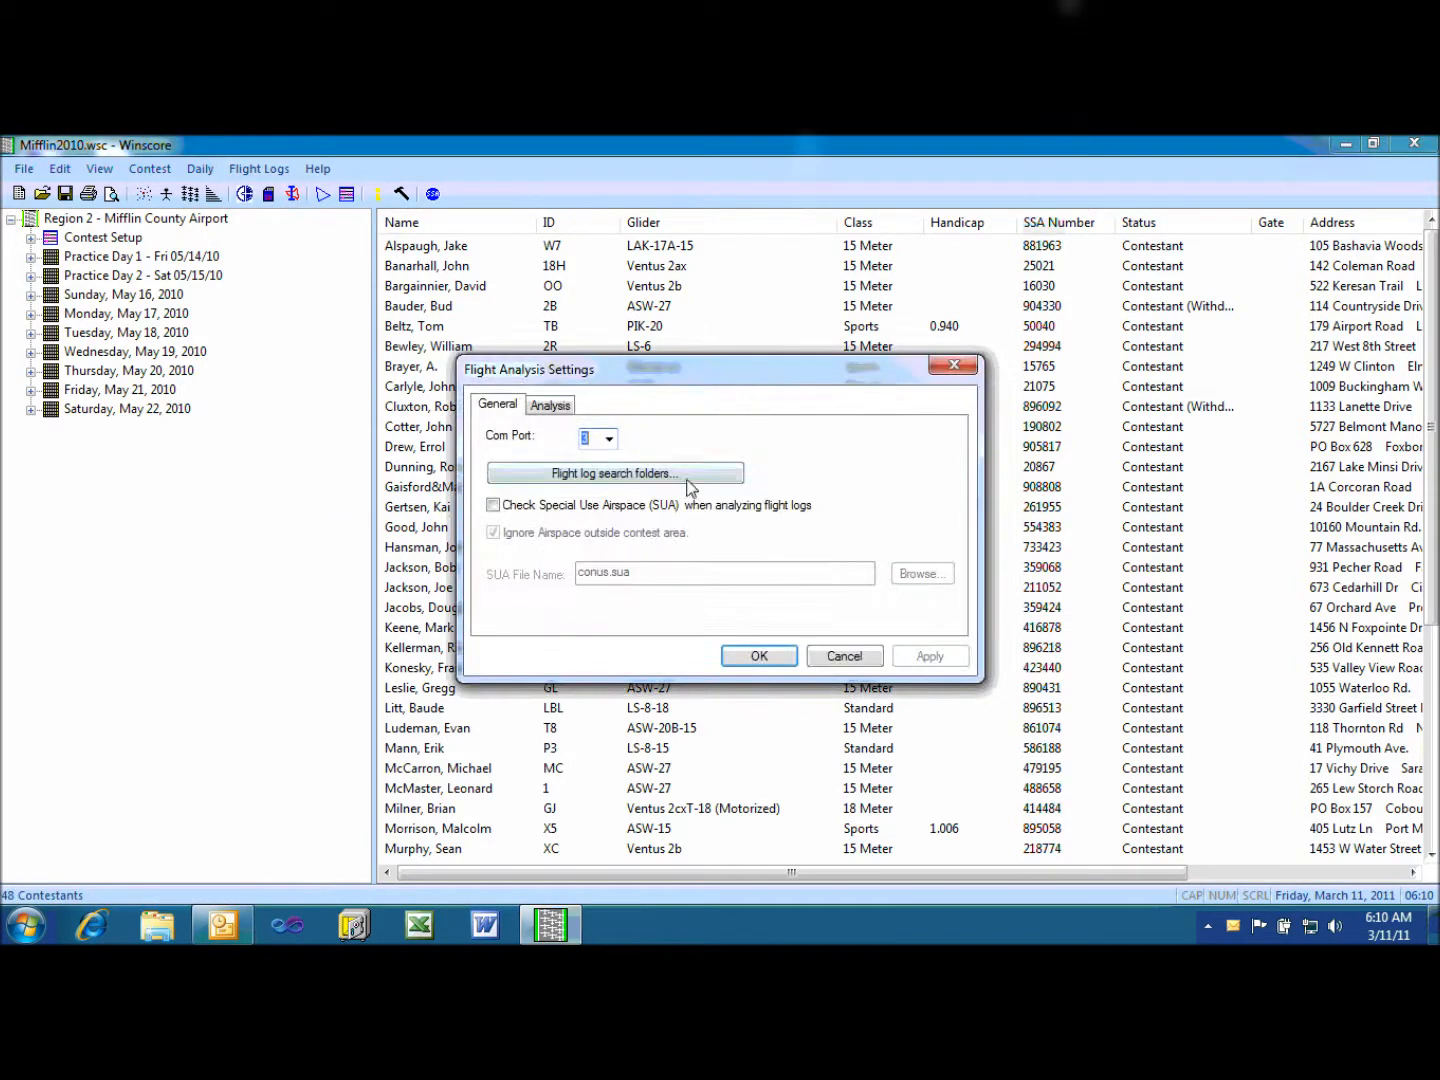
left_click(690, 478)
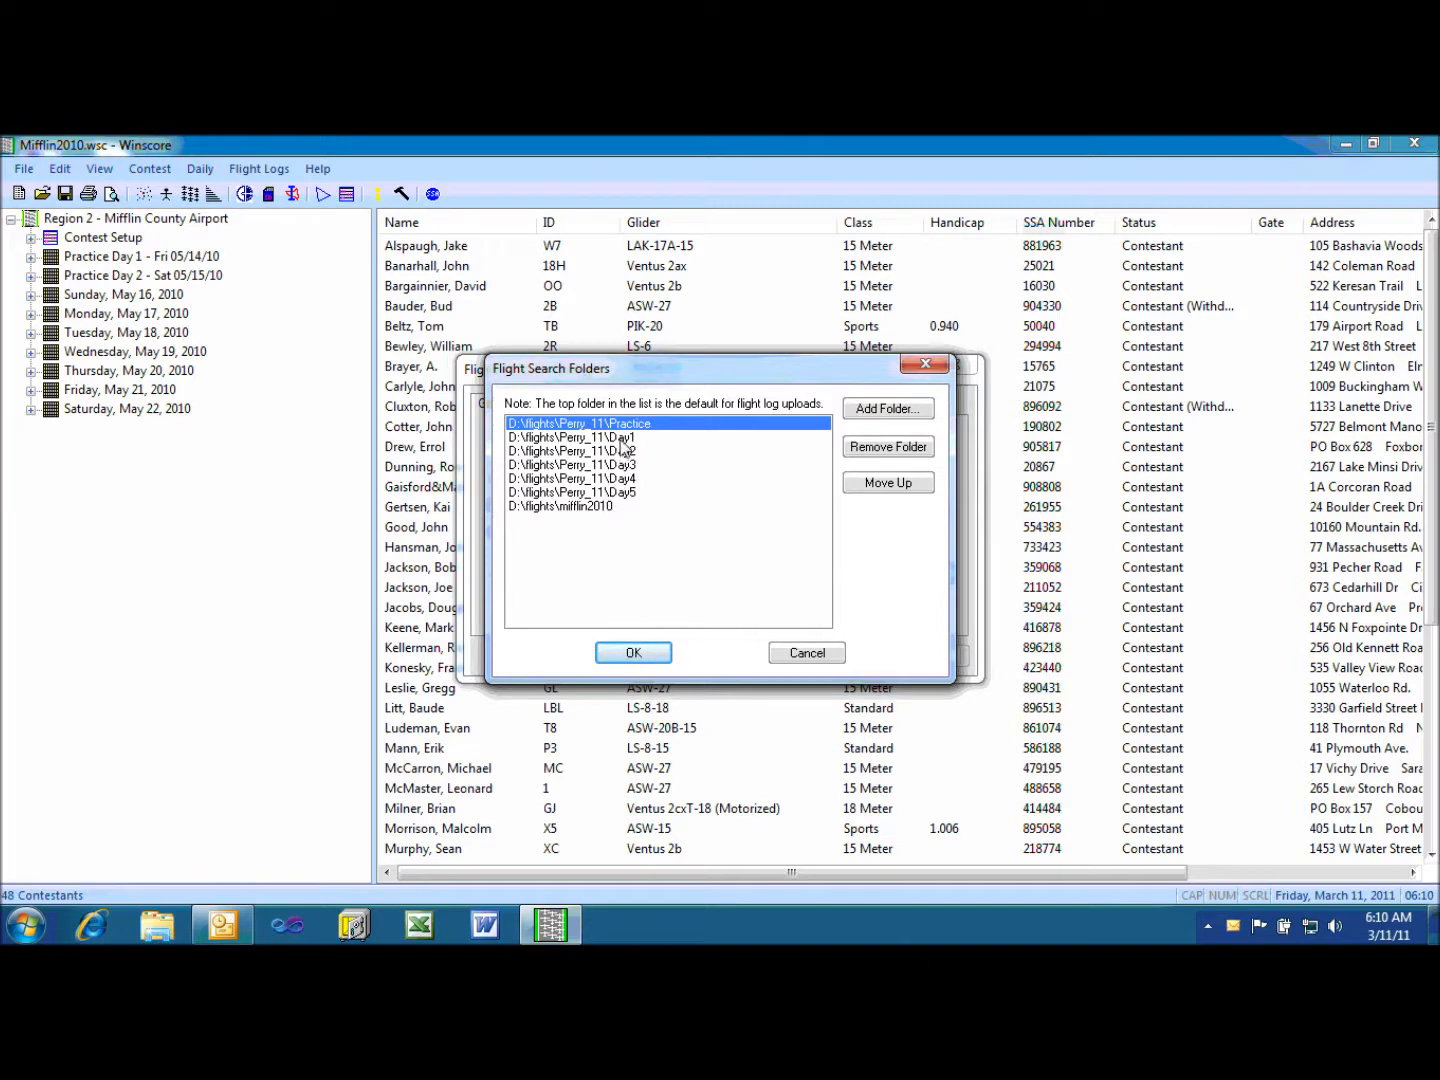
left_click_drag(614, 498, 607, 424)
left_click(630, 438)
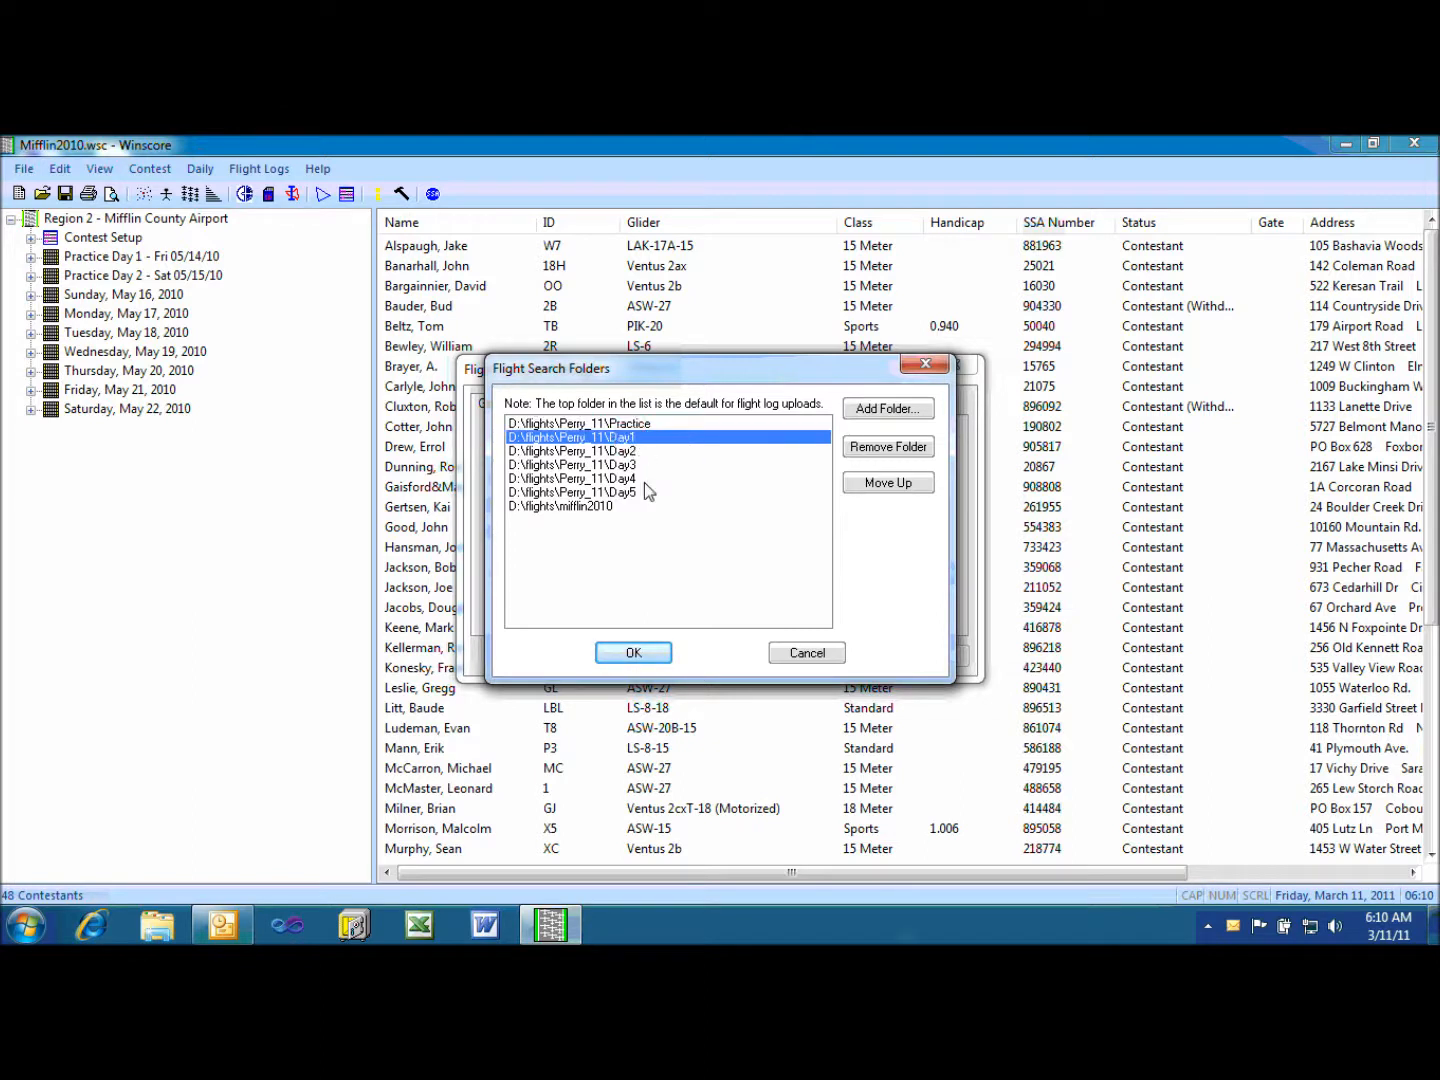
left_click(880, 489)
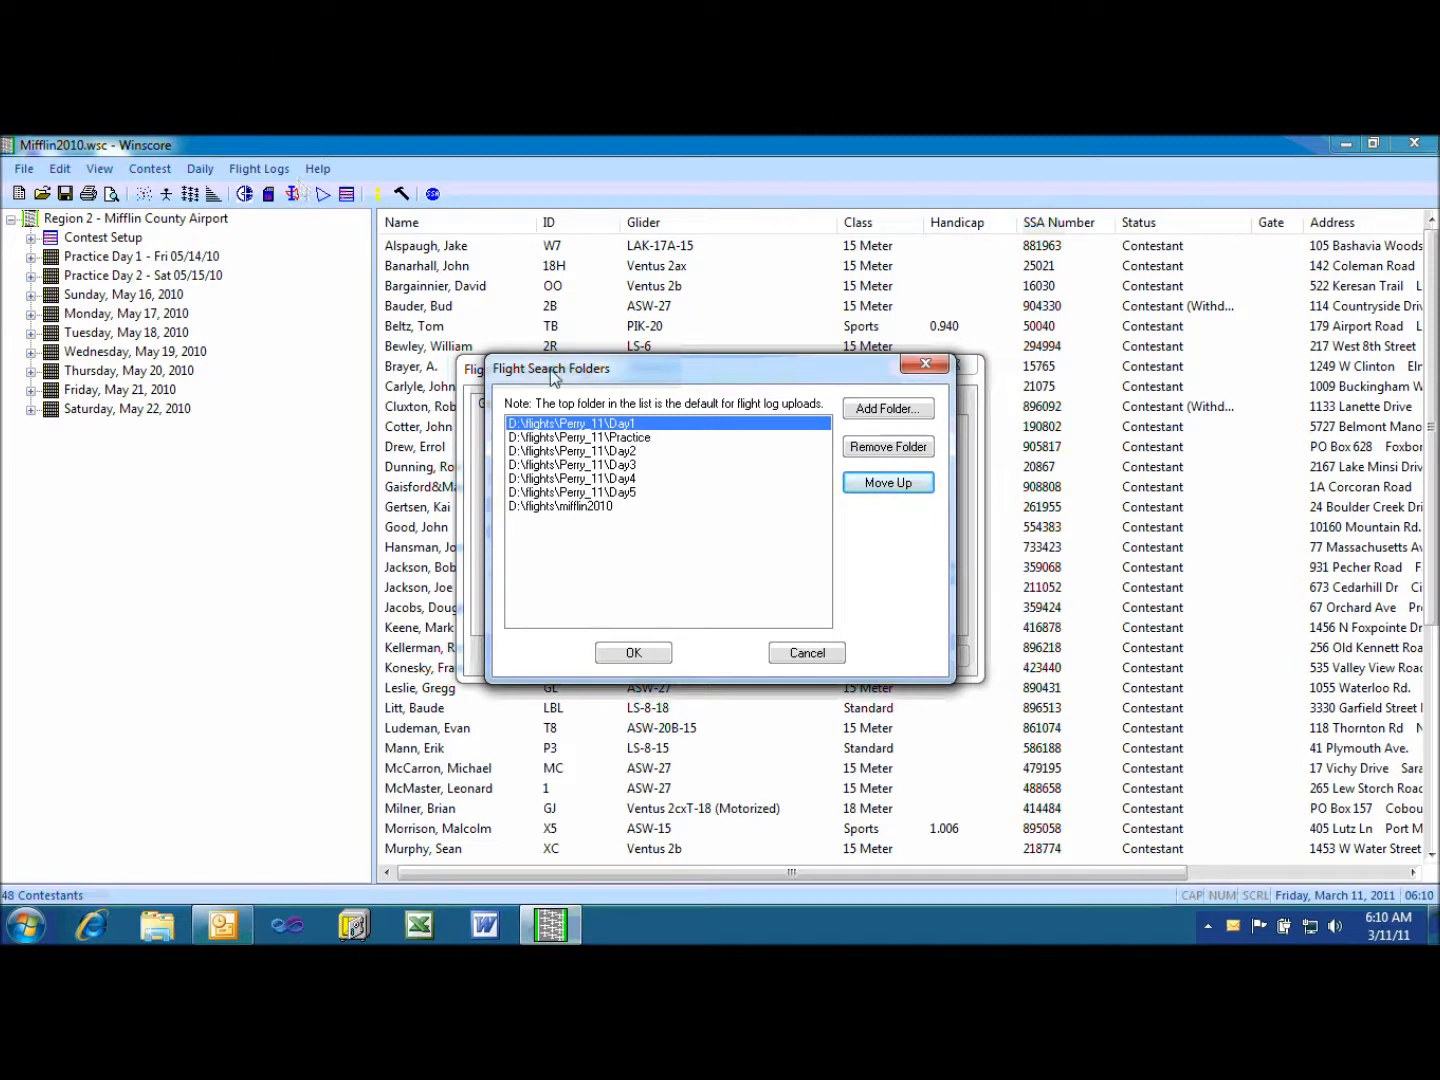
Move D:\flights\Perry_11\Day2 to the first place among the flight log search folders.
left_click(613, 452)
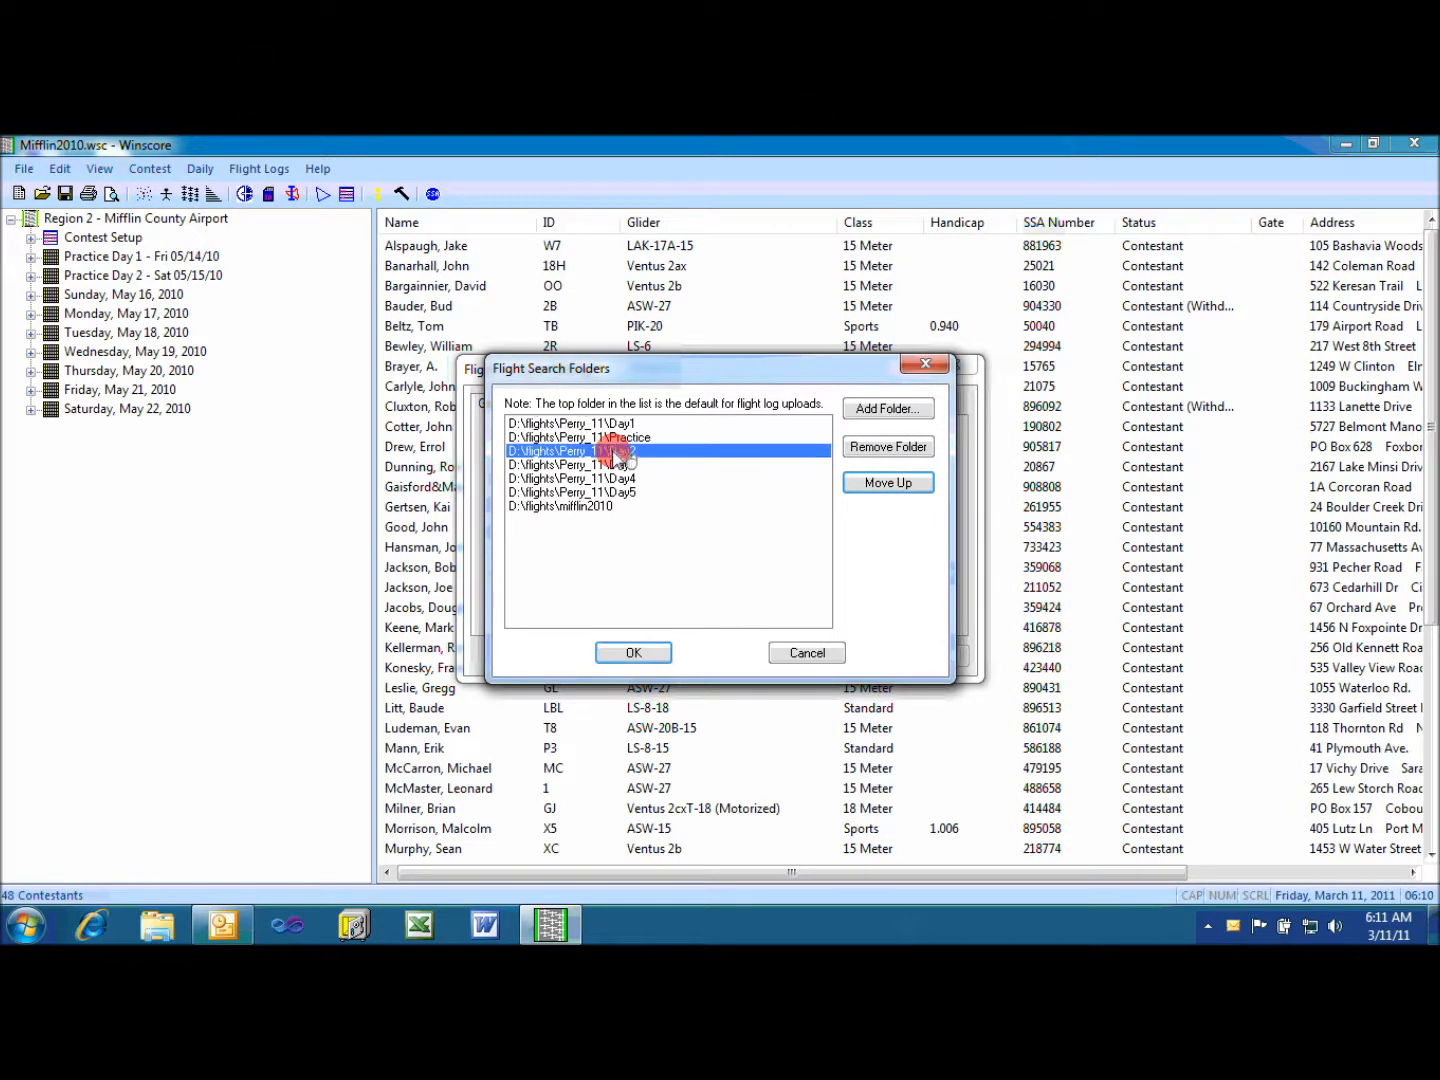
left_click(894, 487)
left_click(893, 487)
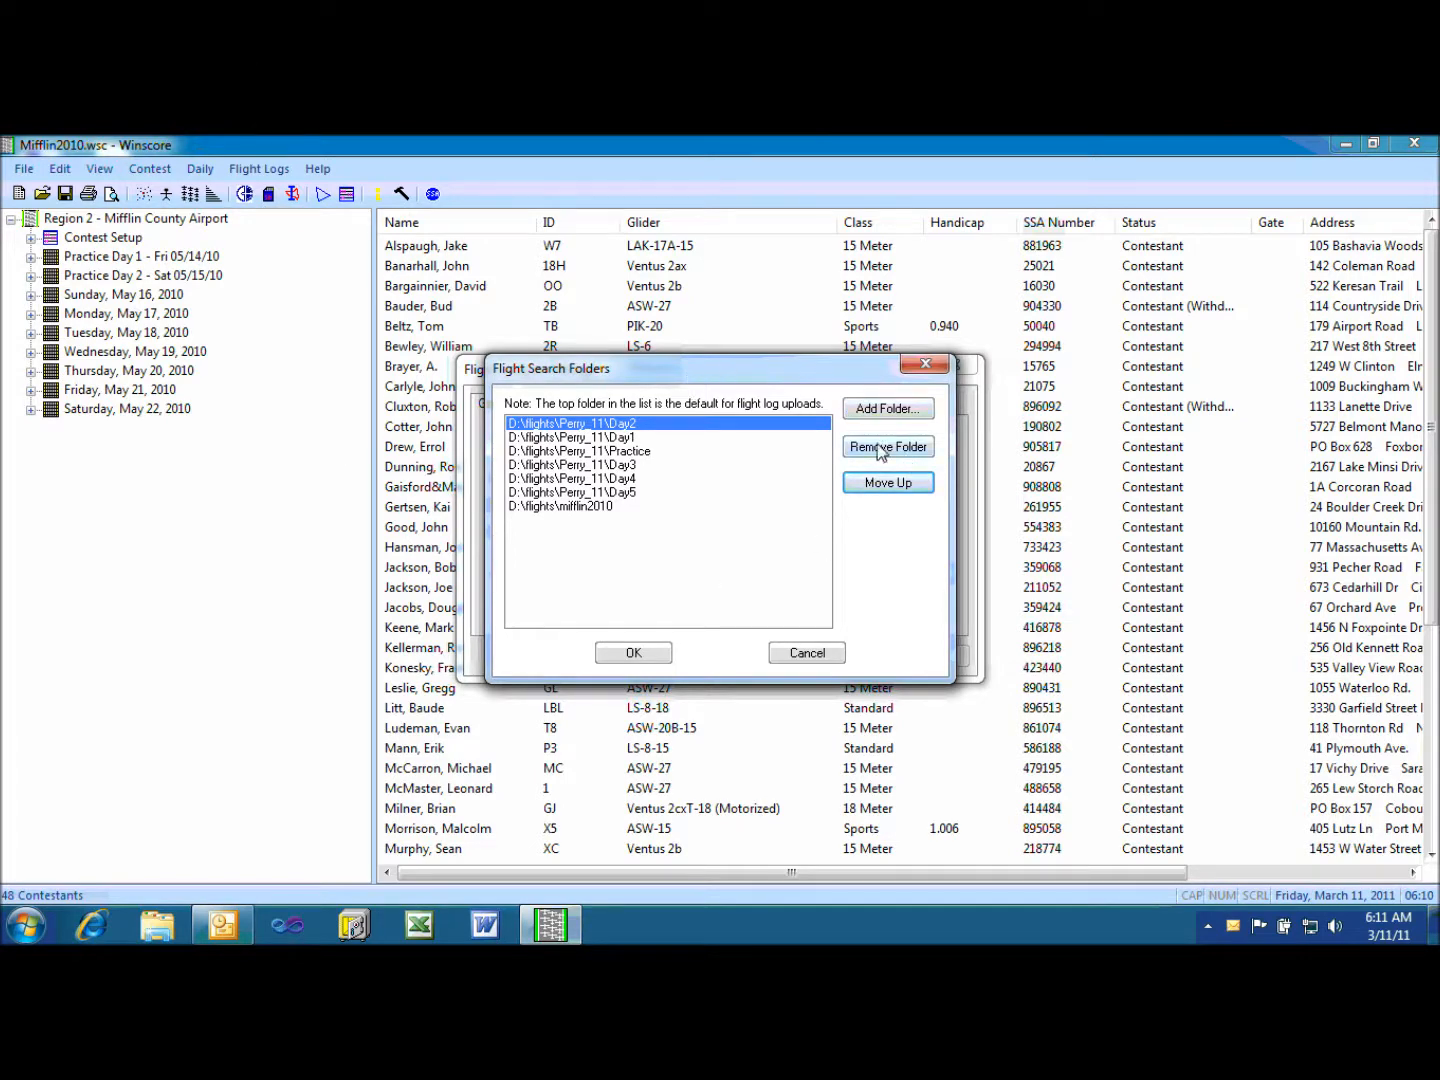
Add D:\flights\Perry_11\Day6 to the flight log search folders and accept the flight analysis settings.
left_click(893, 410)
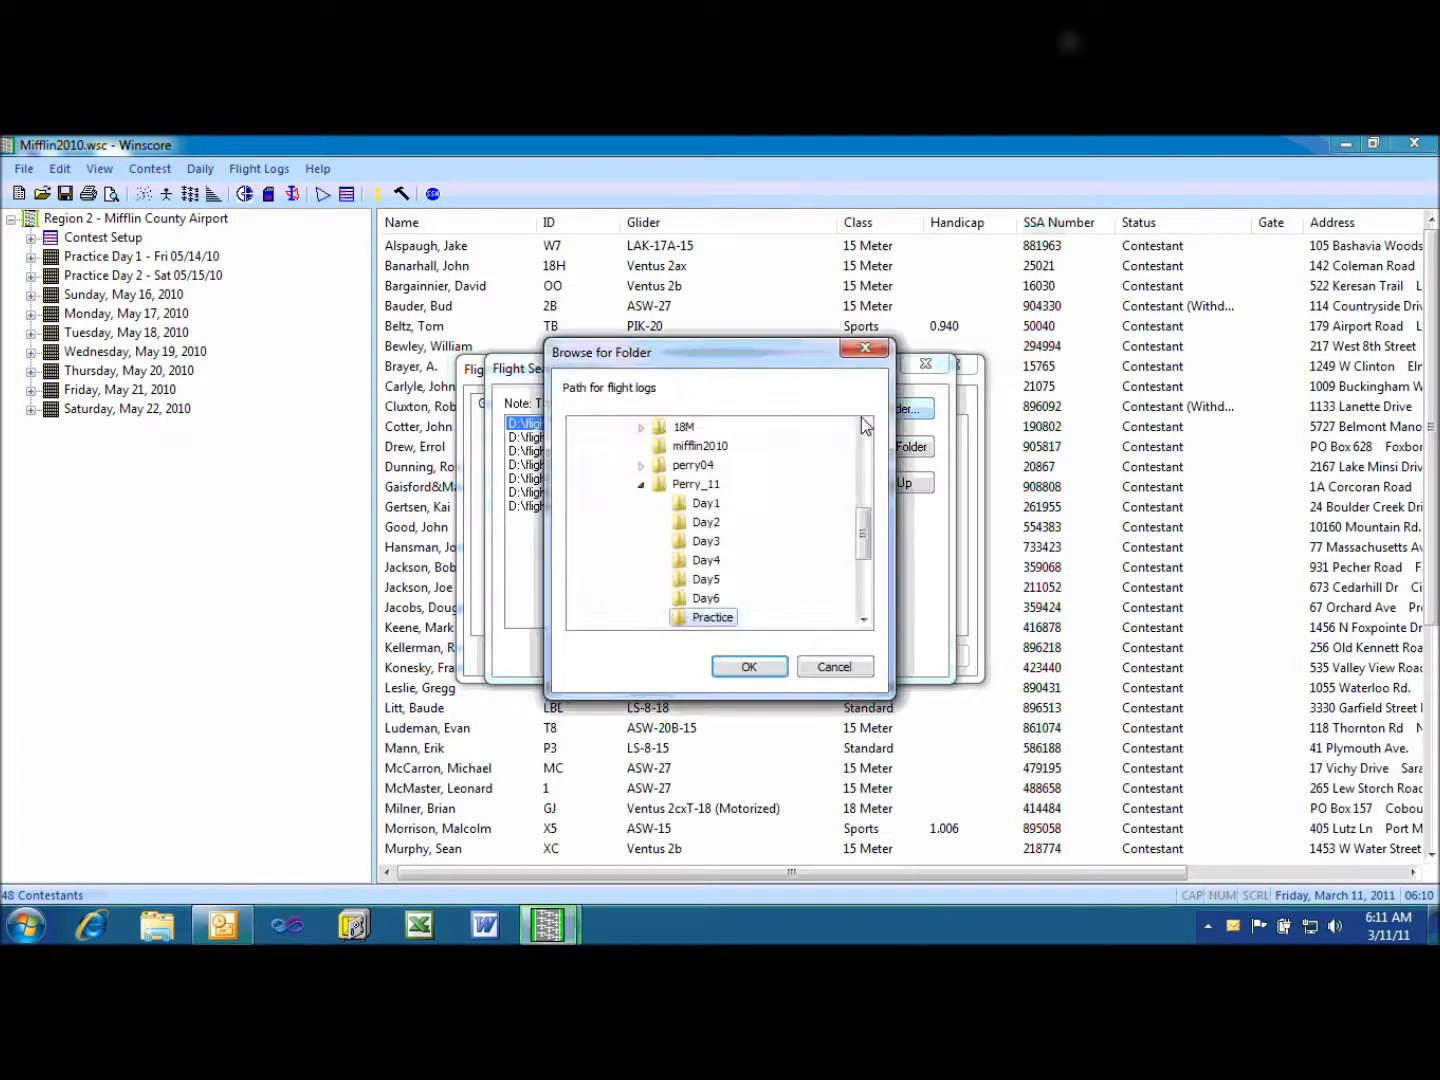
scroll(866, 537, "down", 1)
left_click(706, 561)
left_click(748, 667)
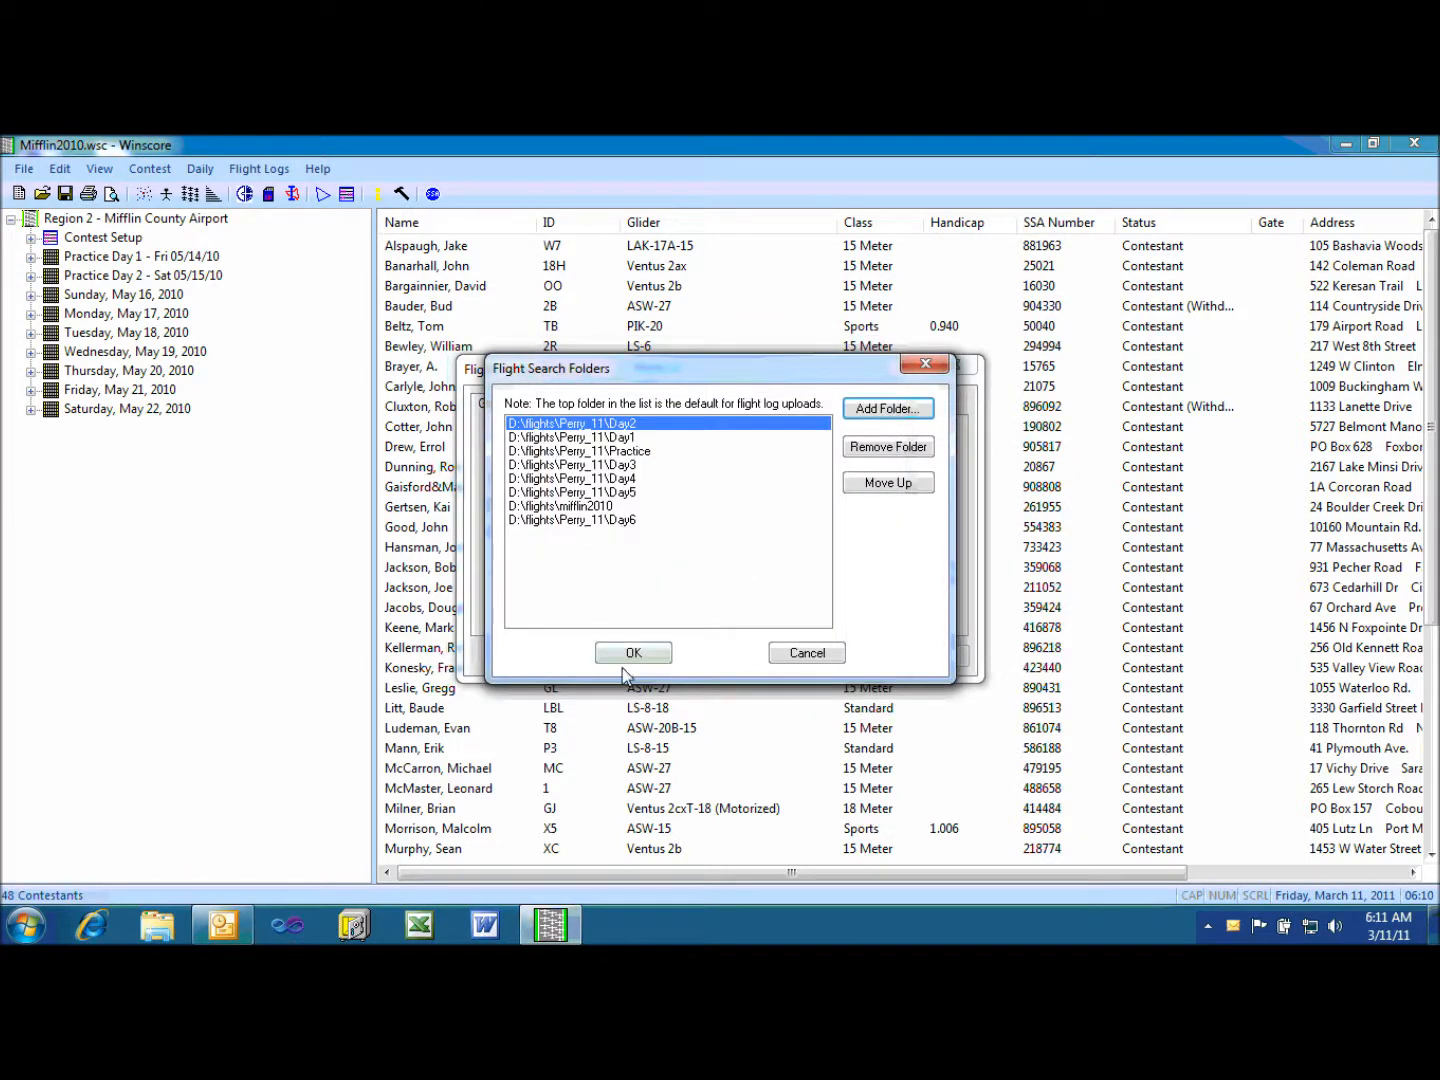
left_click(633, 655)
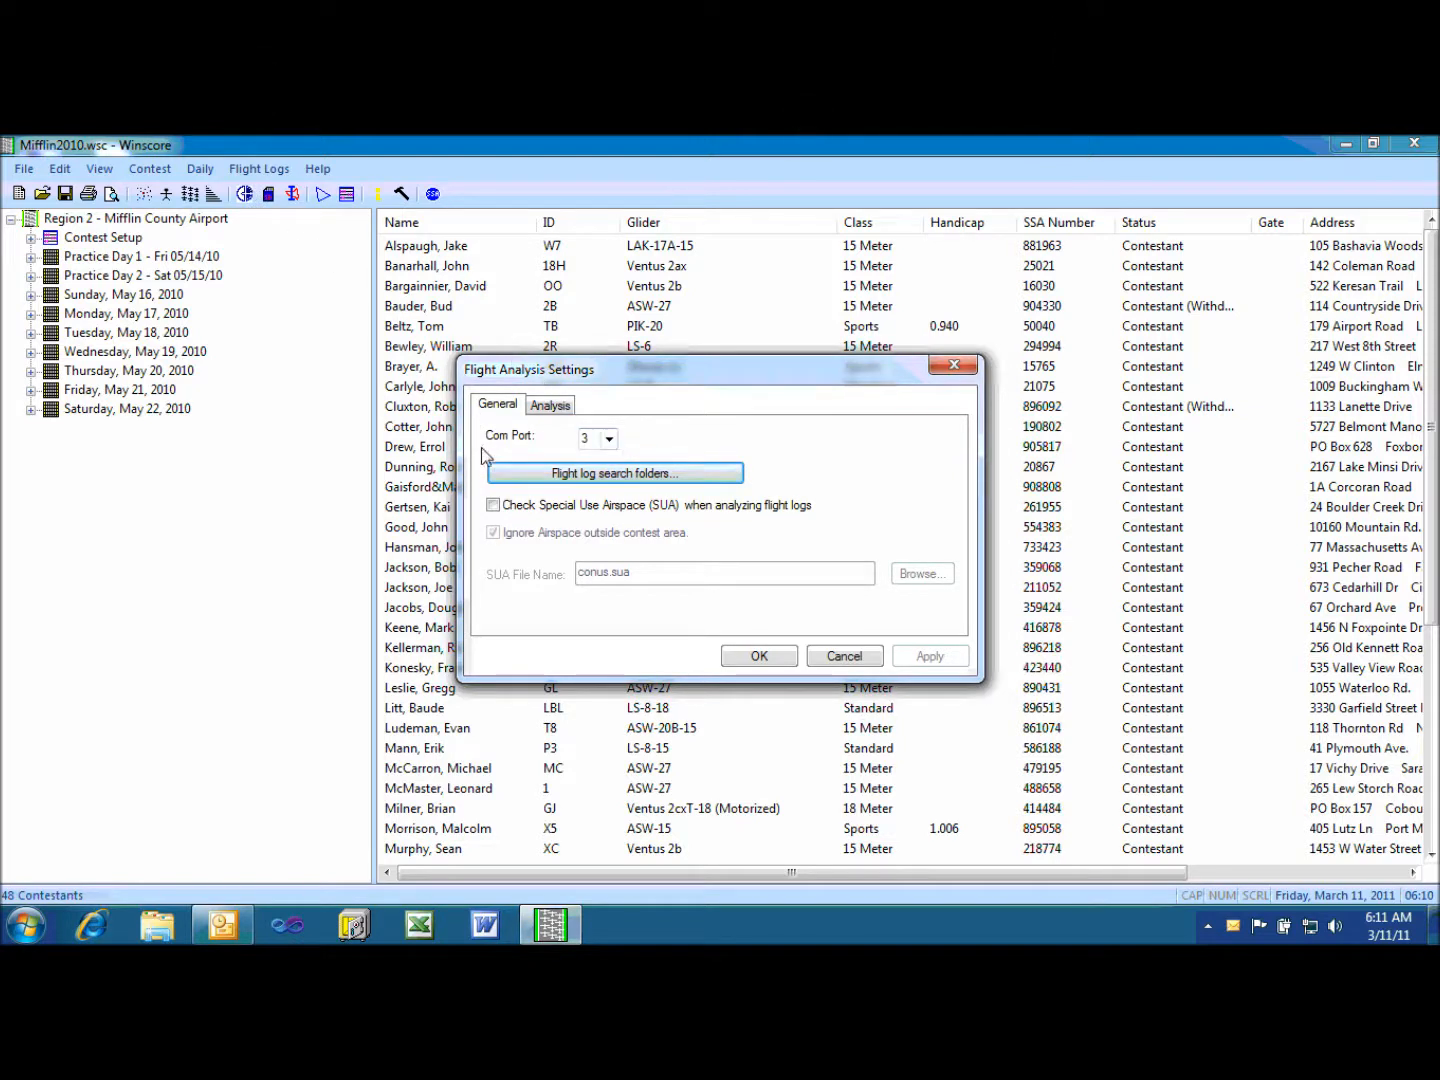
left_click(758, 656)
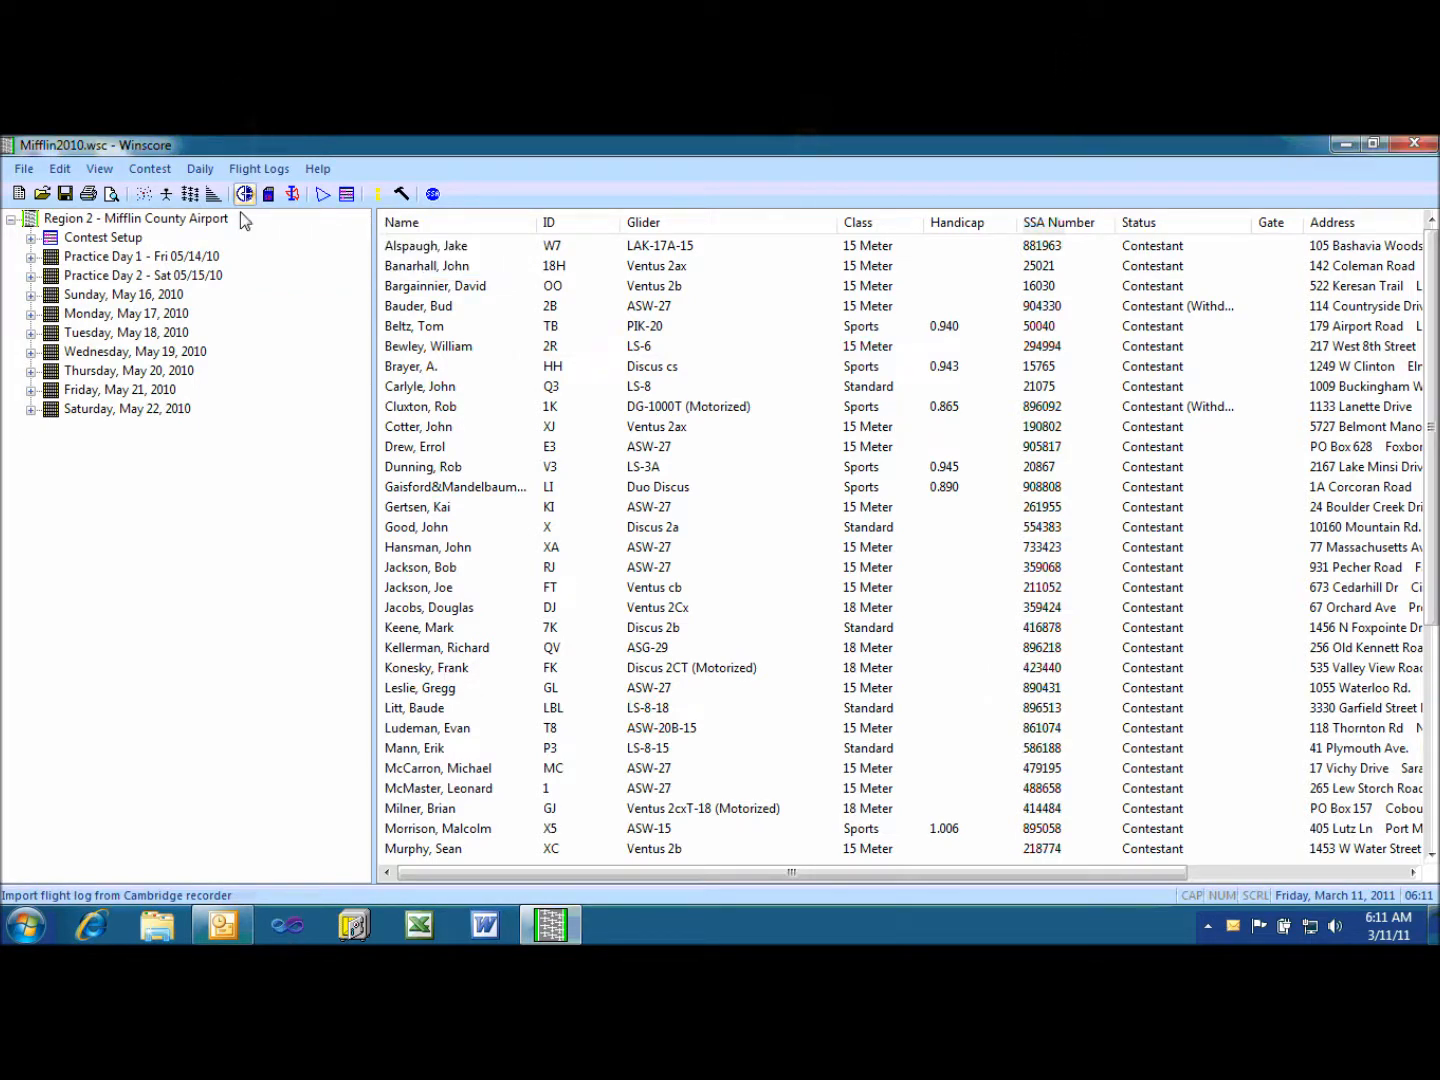
Transfer the 06/10/08 flight log from the Cambridge recorder to the Day2 folder and close the connection dialog.
left_click(245, 193)
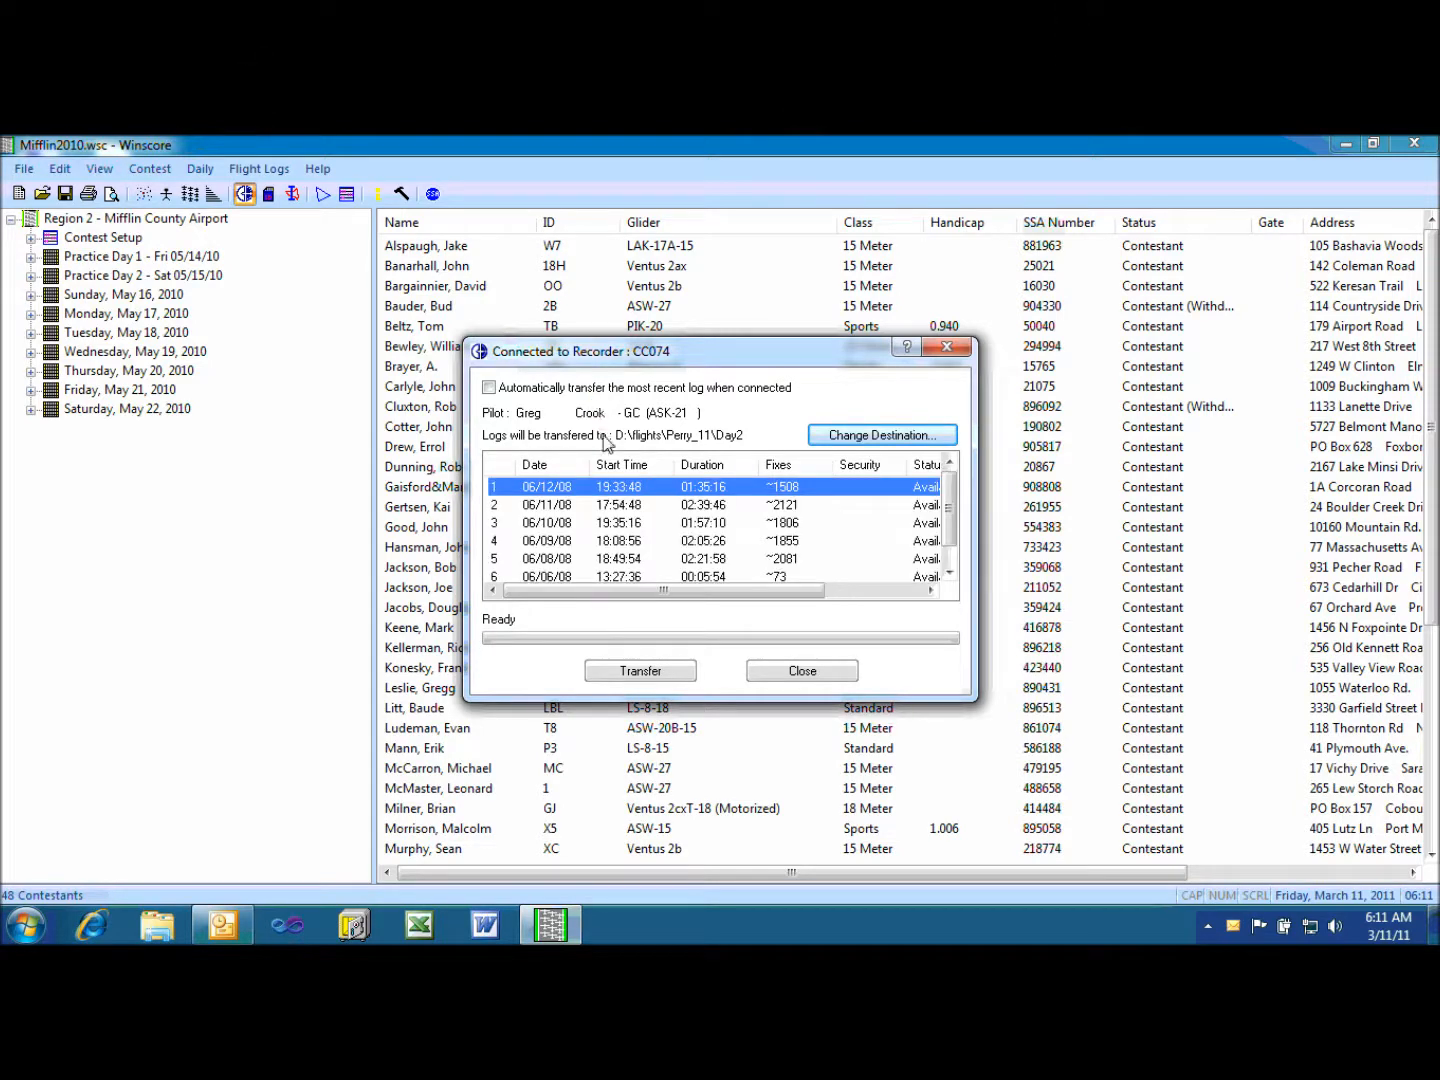
left_click(548, 504)
left_click(560, 522)
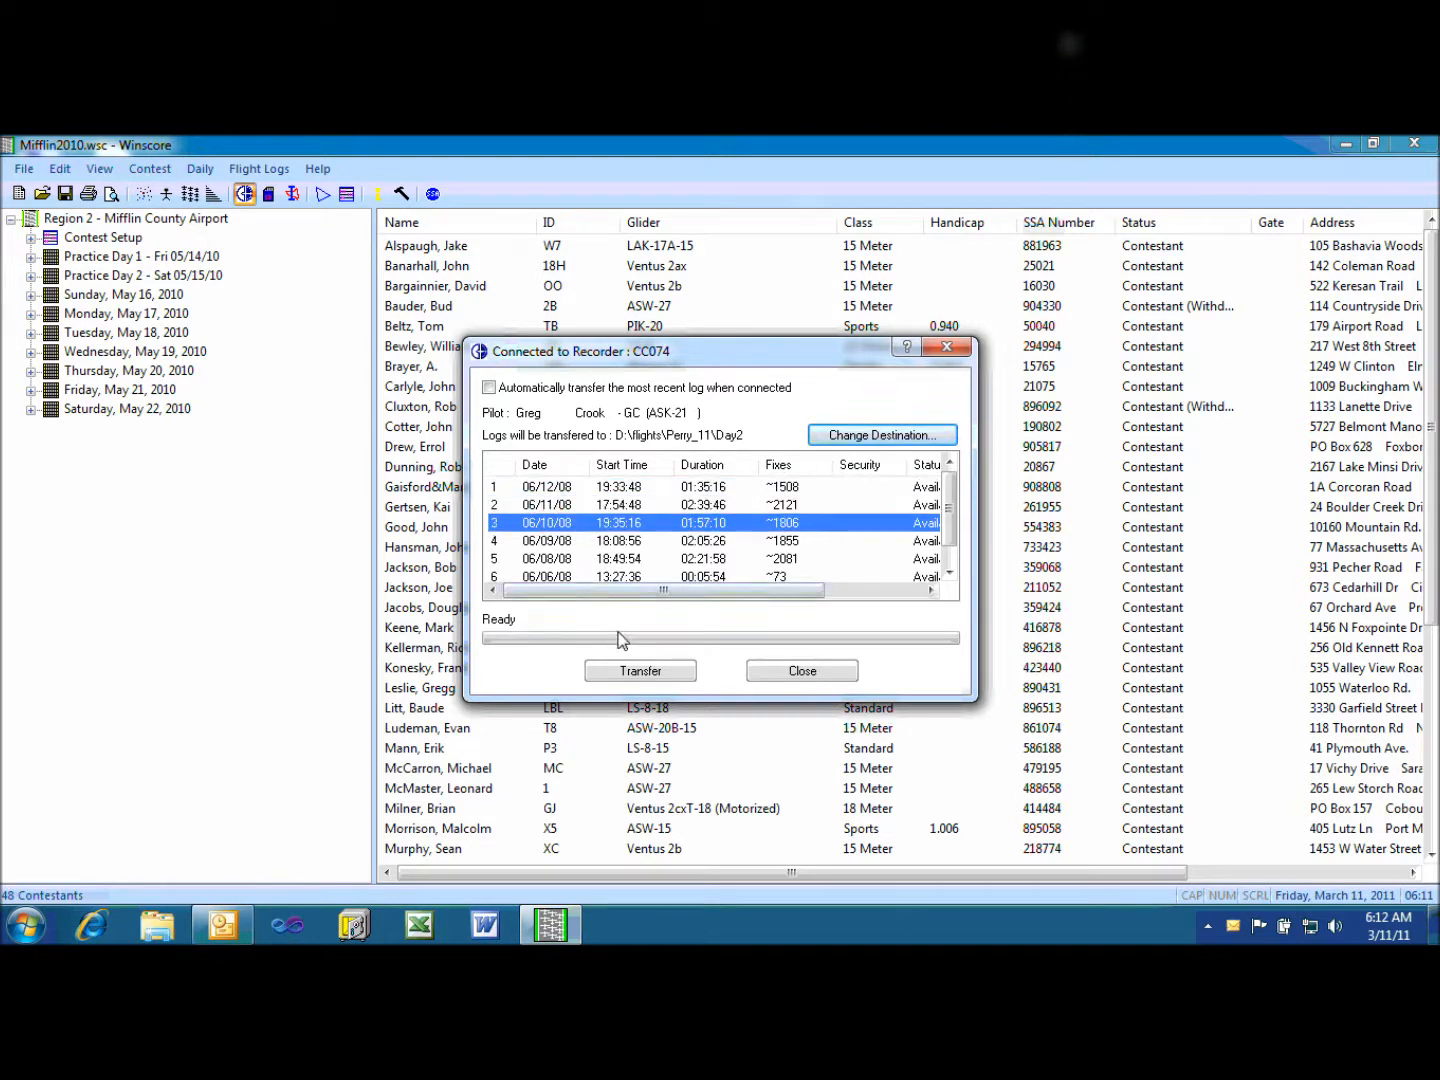
left_click(632, 674)
left_click(799, 672)
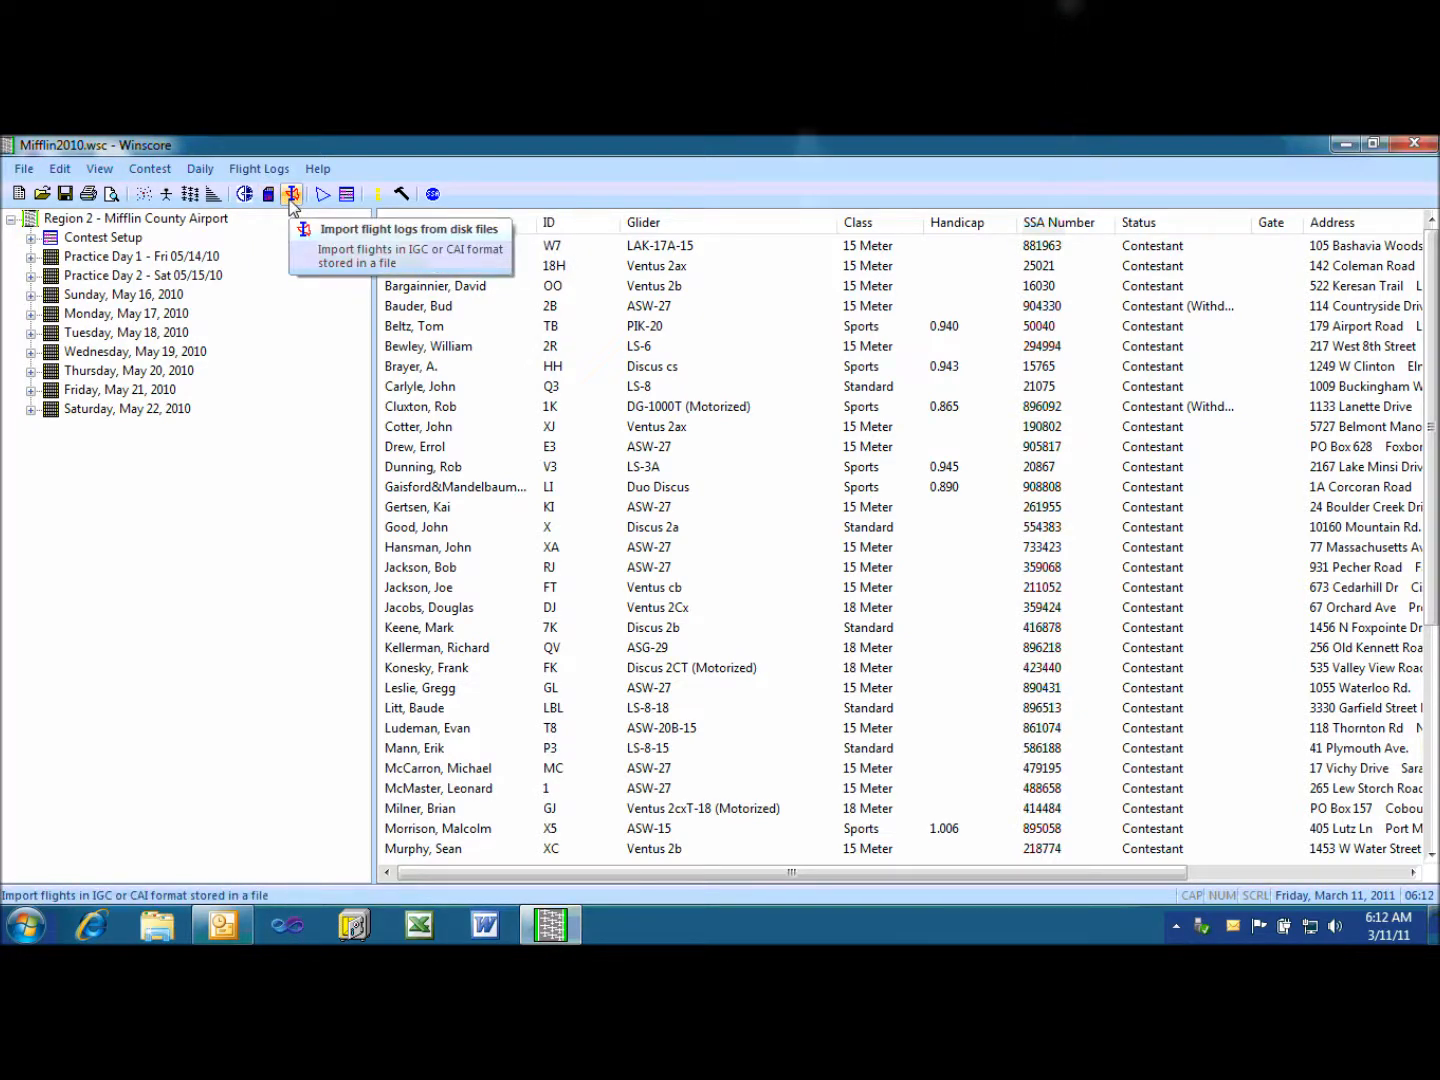
View the dialog for importing flight logs from disk files and close it without importing.
left_click(291, 195)
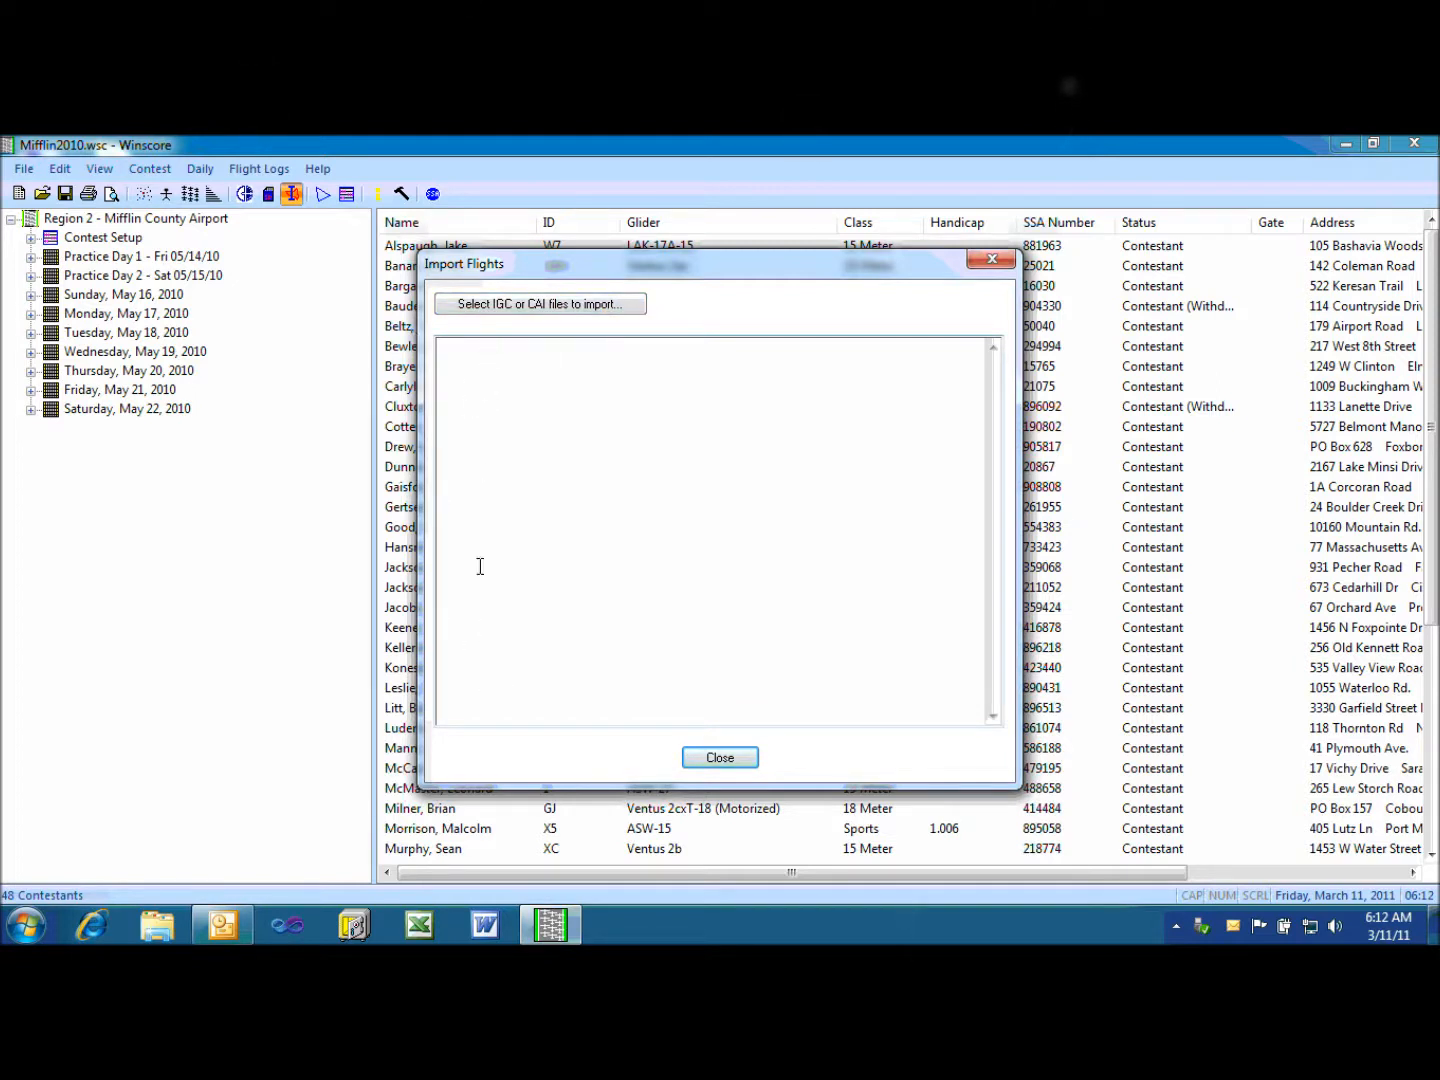
left_click(721, 758)
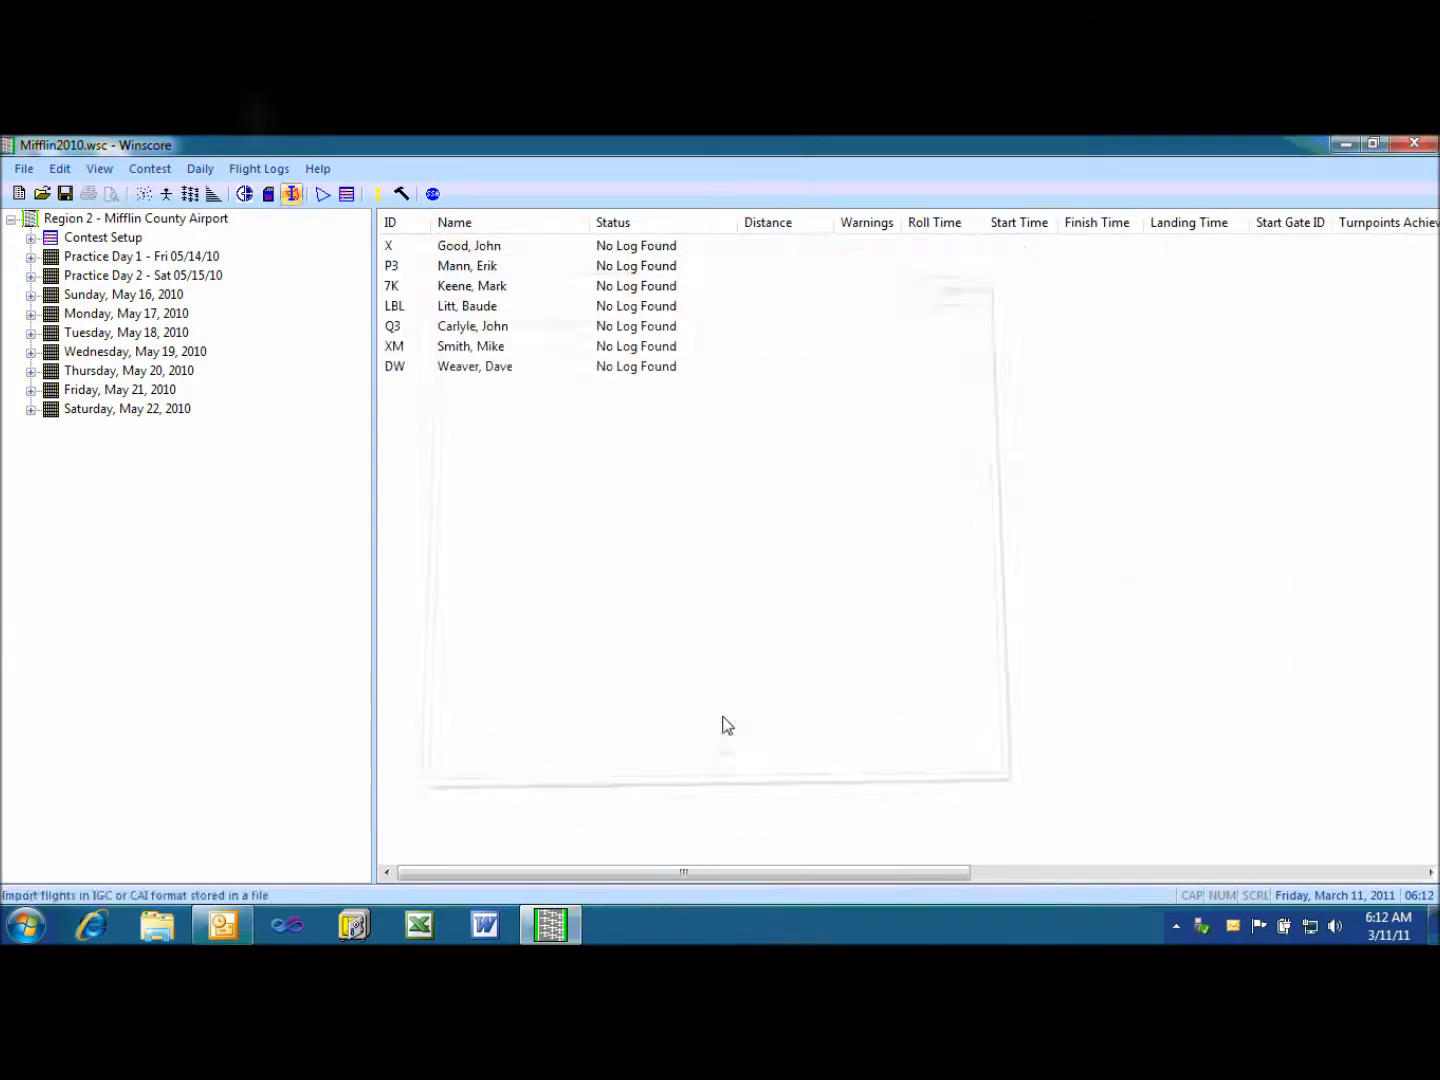
Review the flight logs for Friday, May 21, 2010 in the 15 Meter, Standard and Sports classes.
left_click(31, 390)
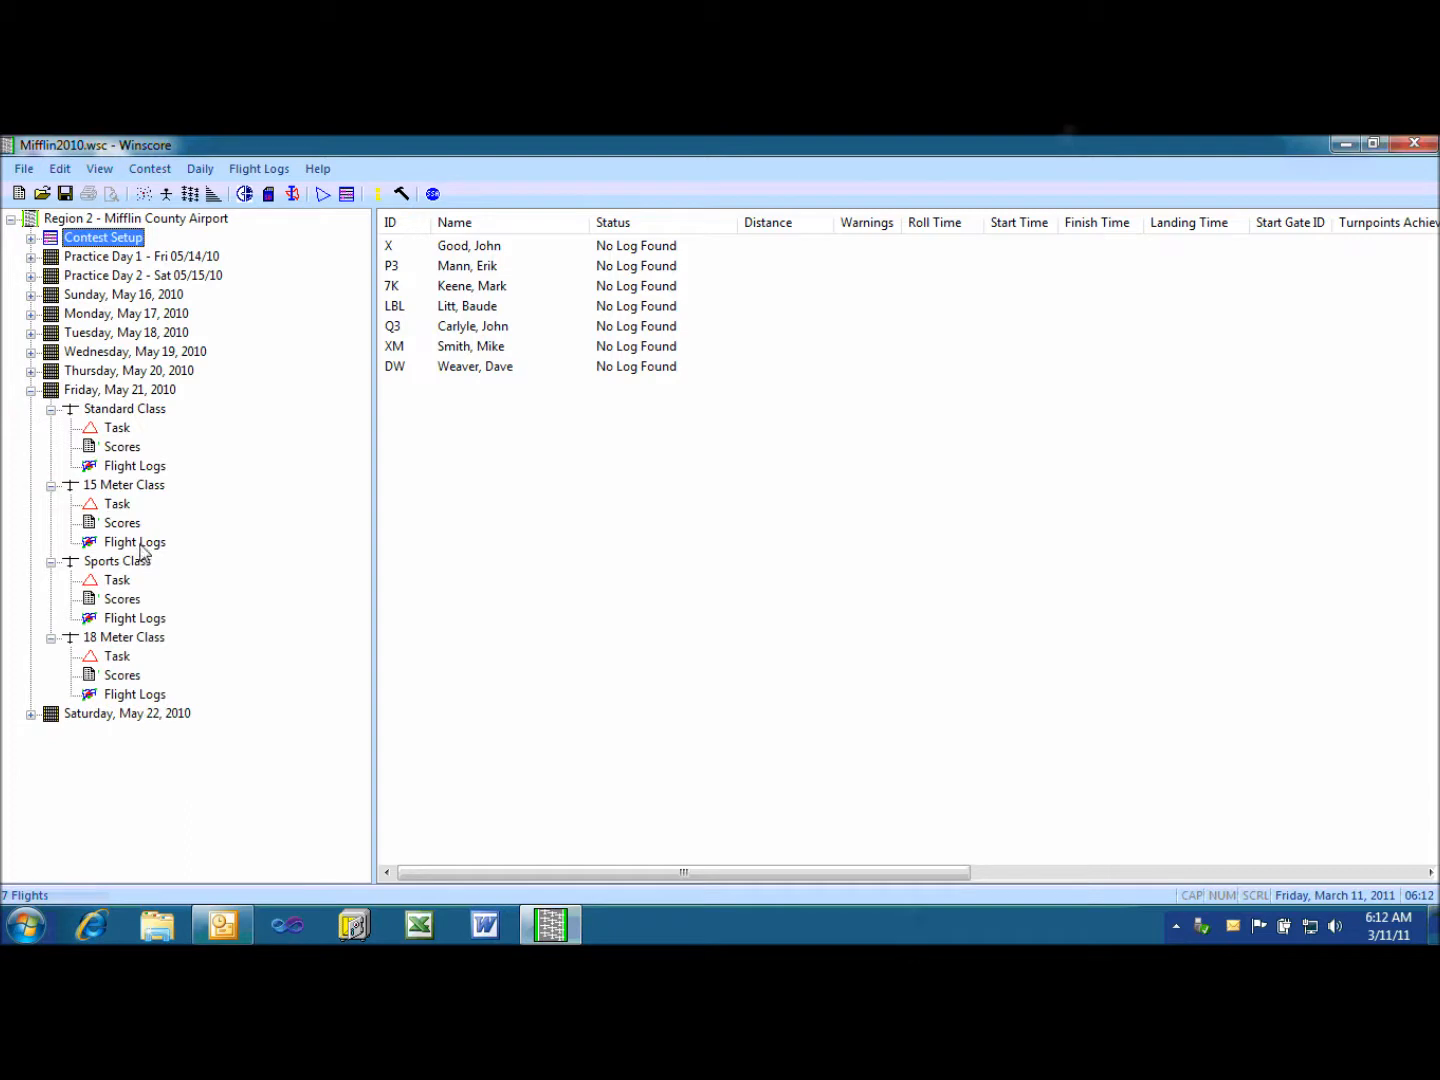
left_click(140, 544)
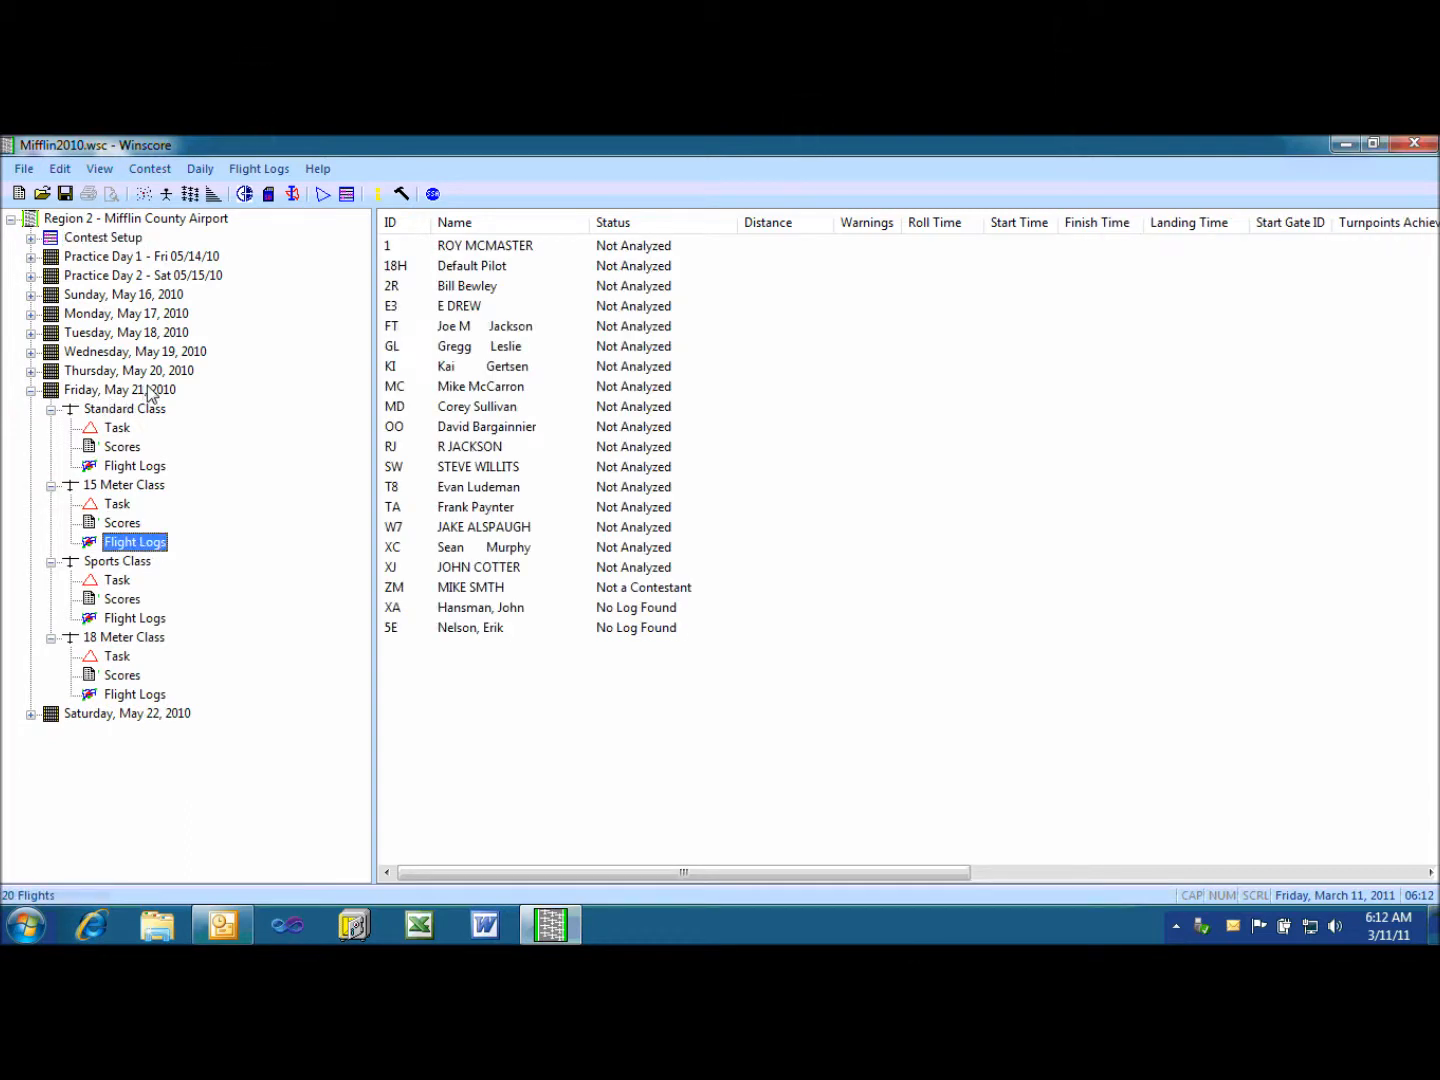
left_click(127, 468)
left_click(133, 544)
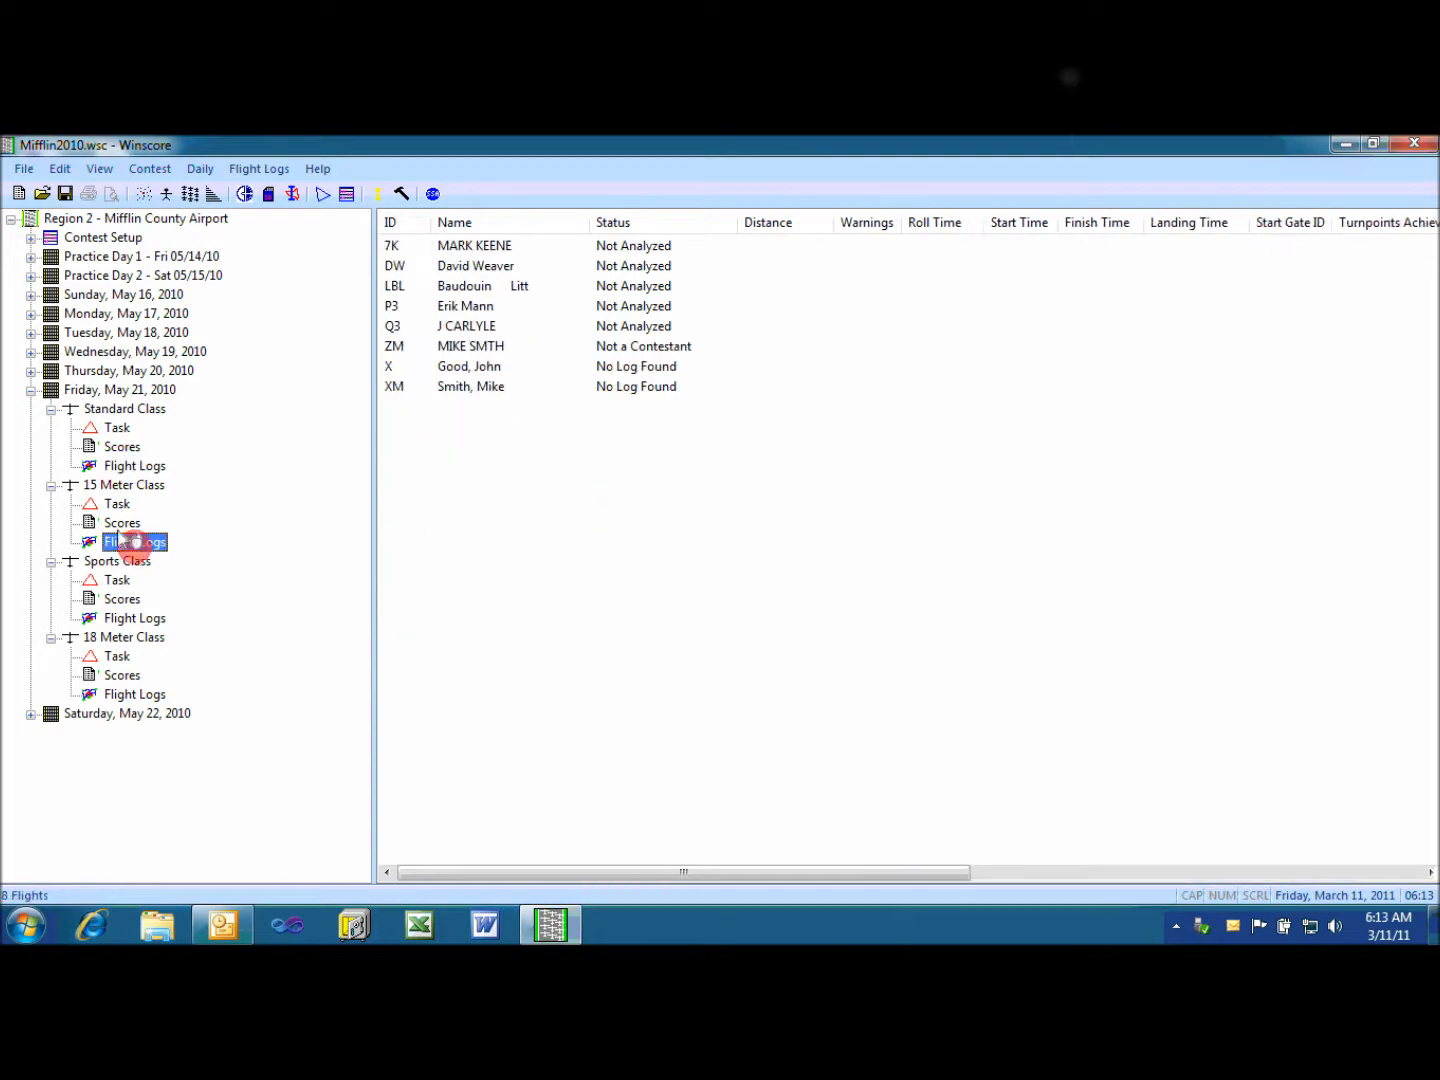
left_click(149, 620)
Return to the 15 Meter Class flight logs for May 21 and inspect the ZM and 5E entries.
left_click(139, 542)
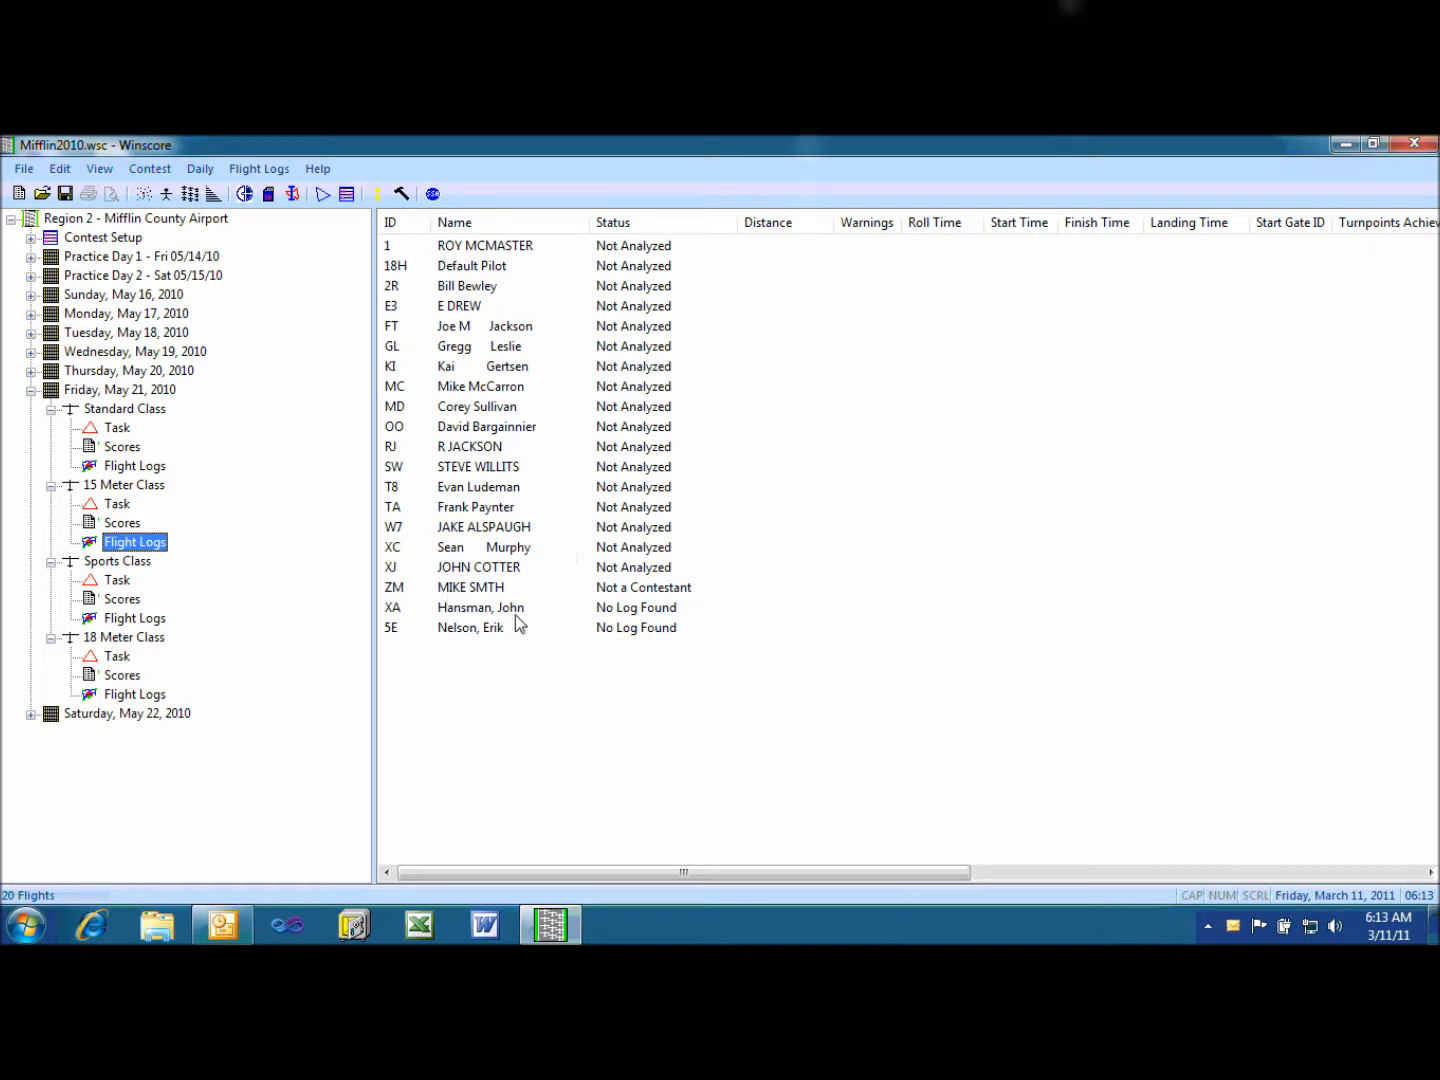
left_click(635, 589)
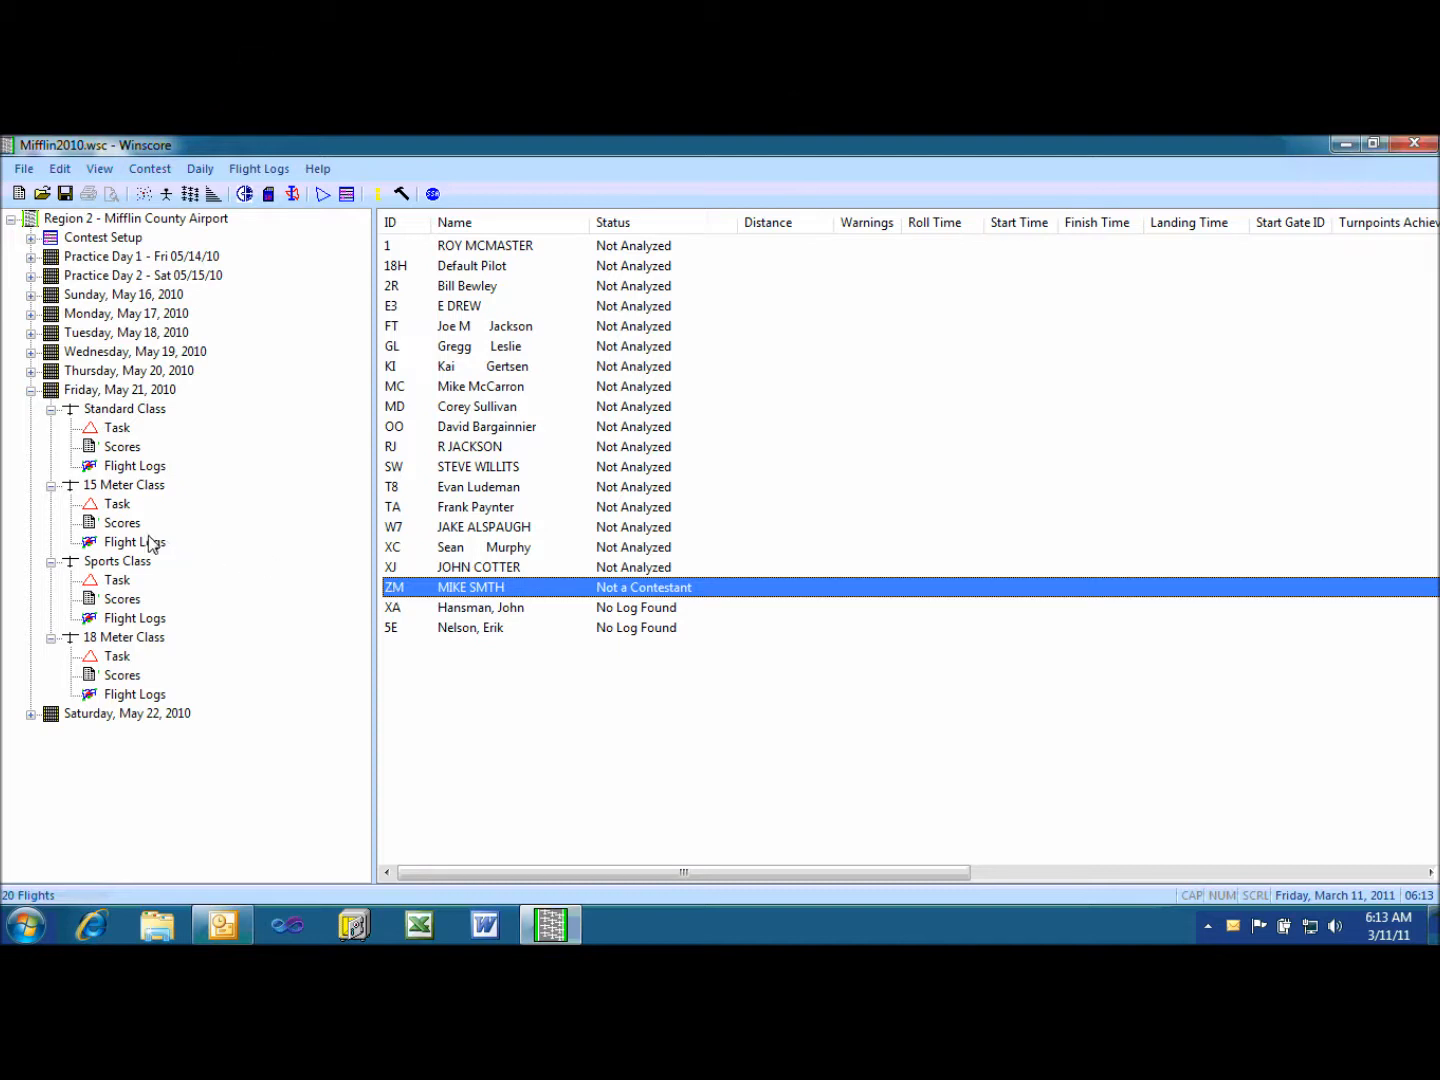
left_click(476, 626)
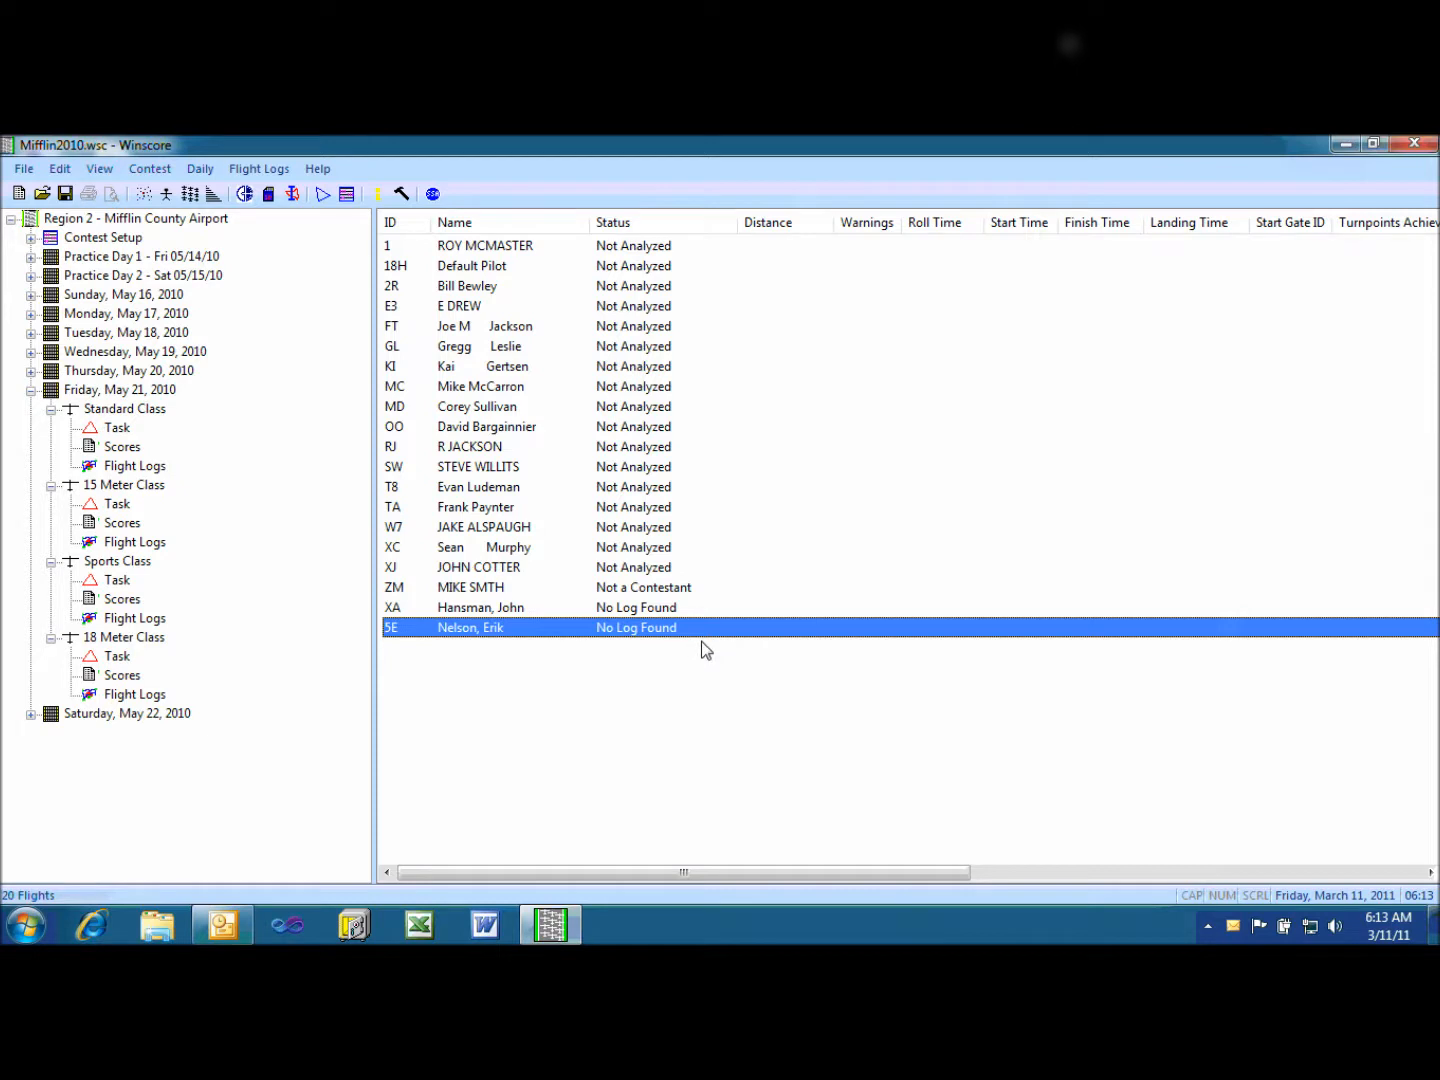
Import the flight log h:\05li3491.igc for contestant 5E into the 15 Meter Class and select its entry.
left_click(267, 196)
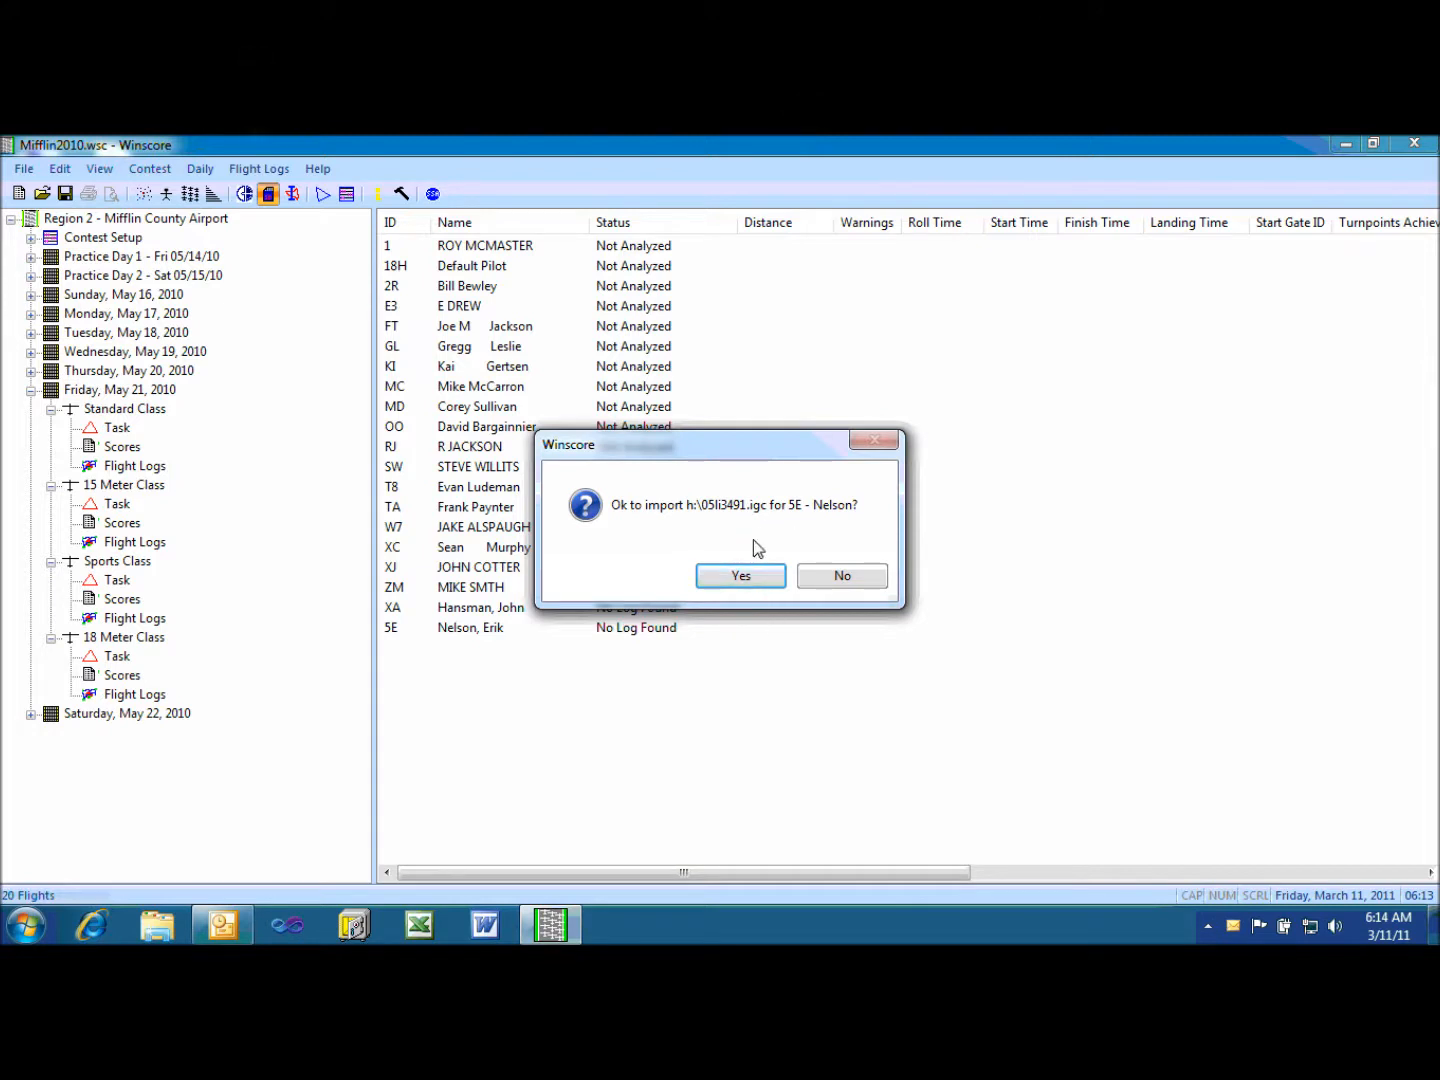
left_click(742, 577)
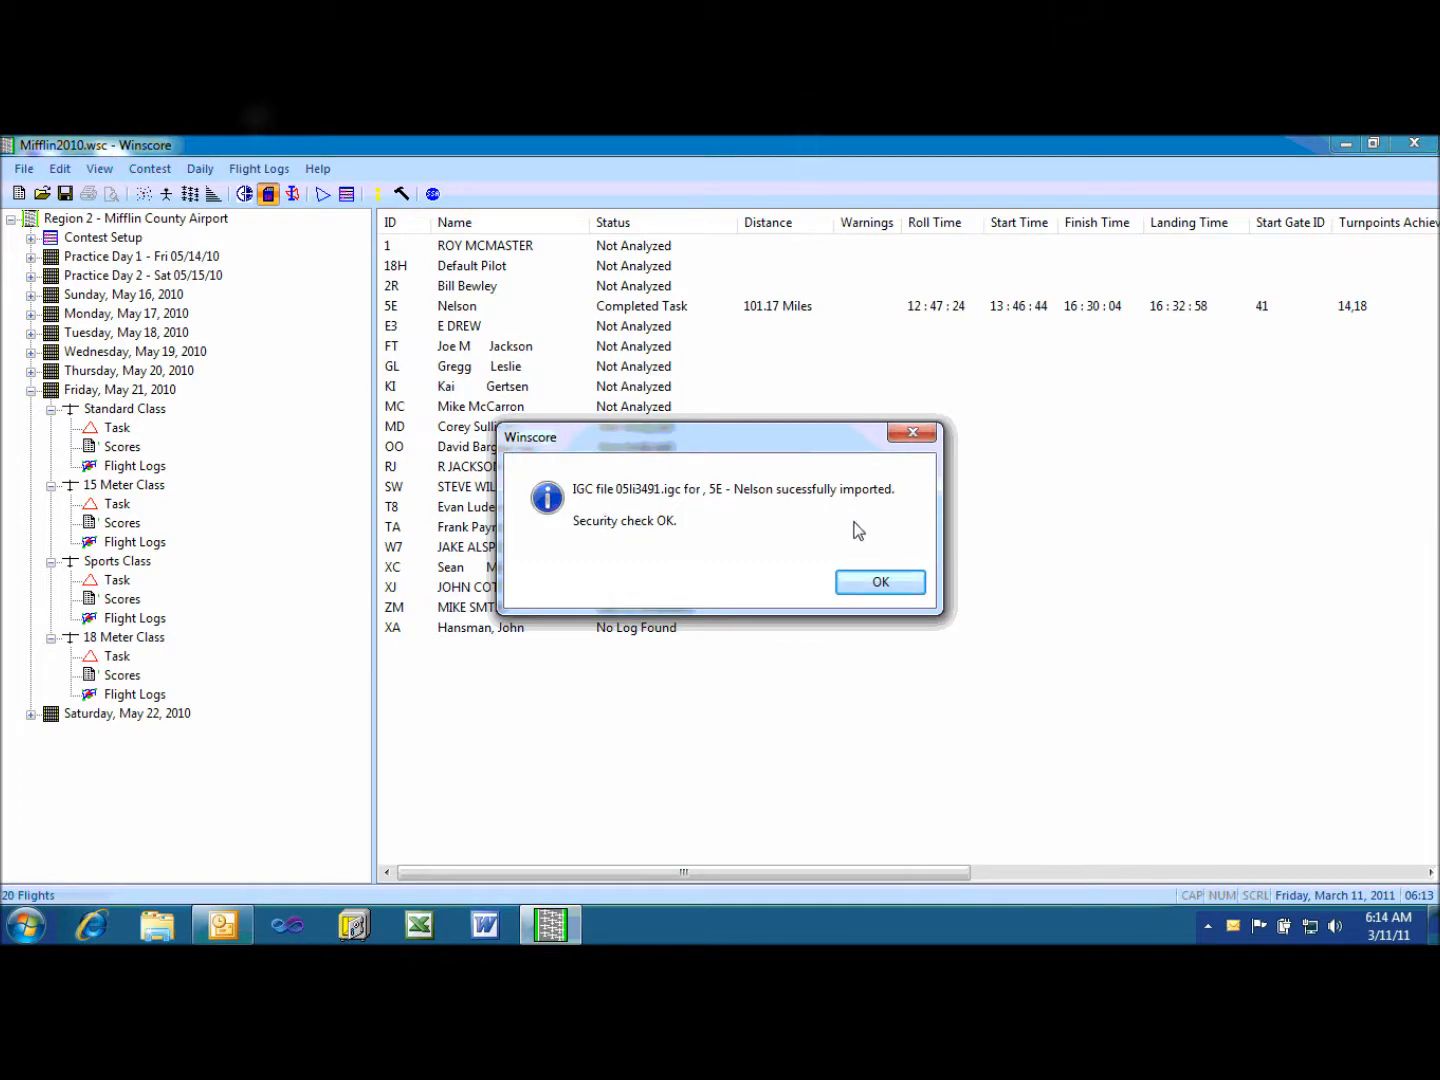
left_click(876, 585)
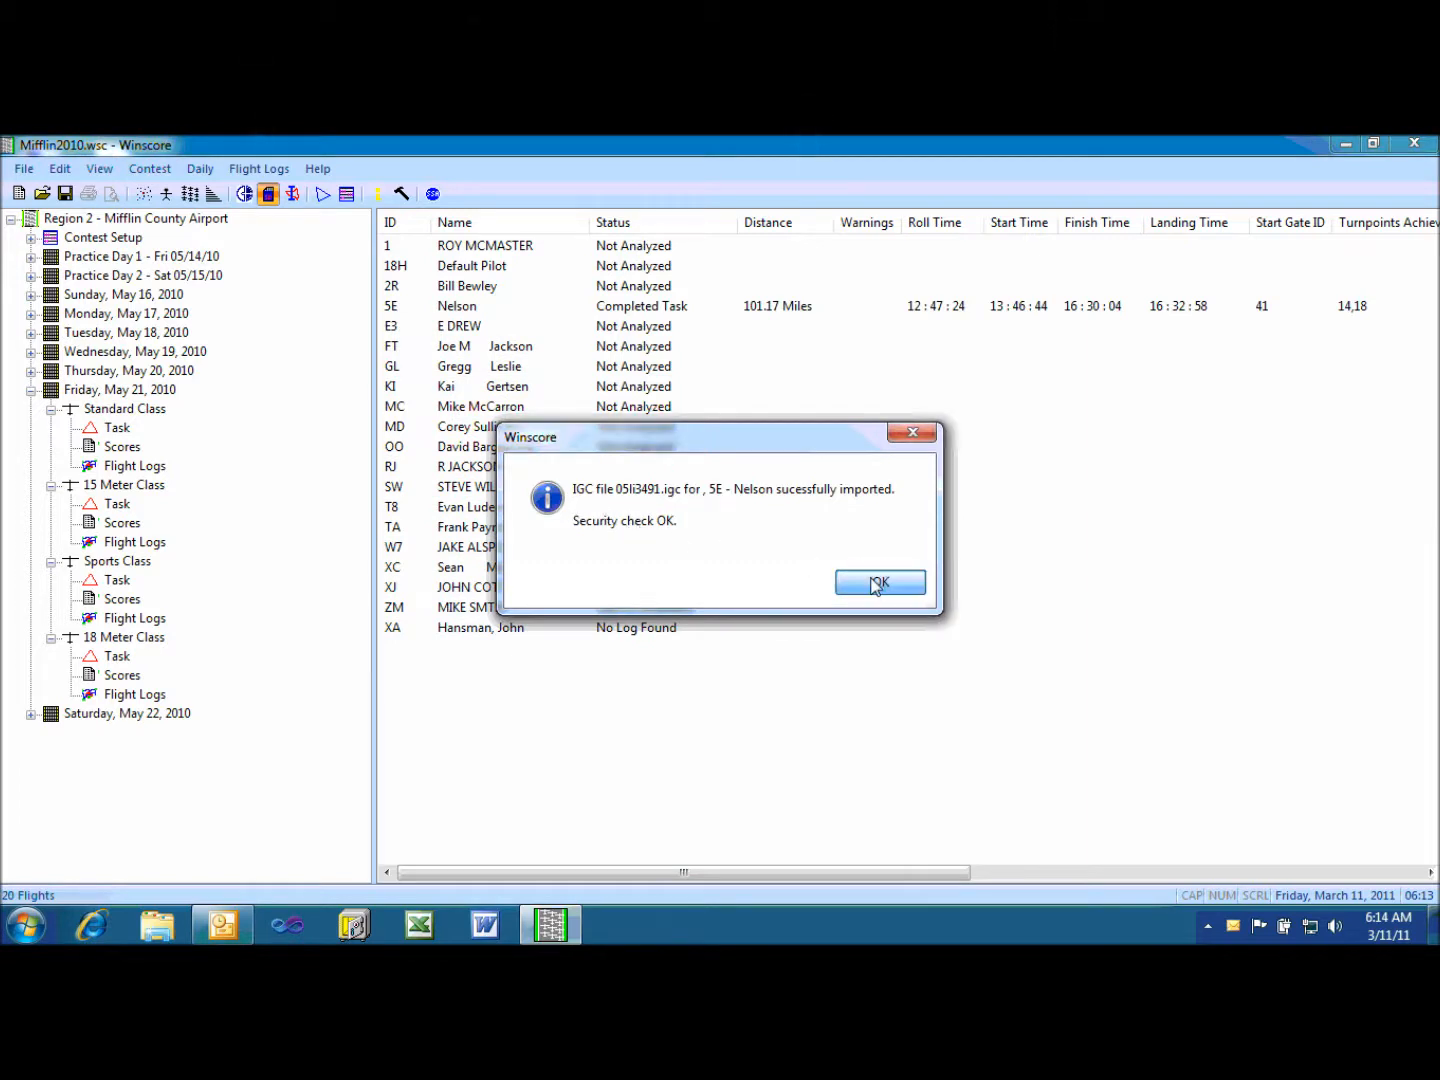
left_click(656, 310)
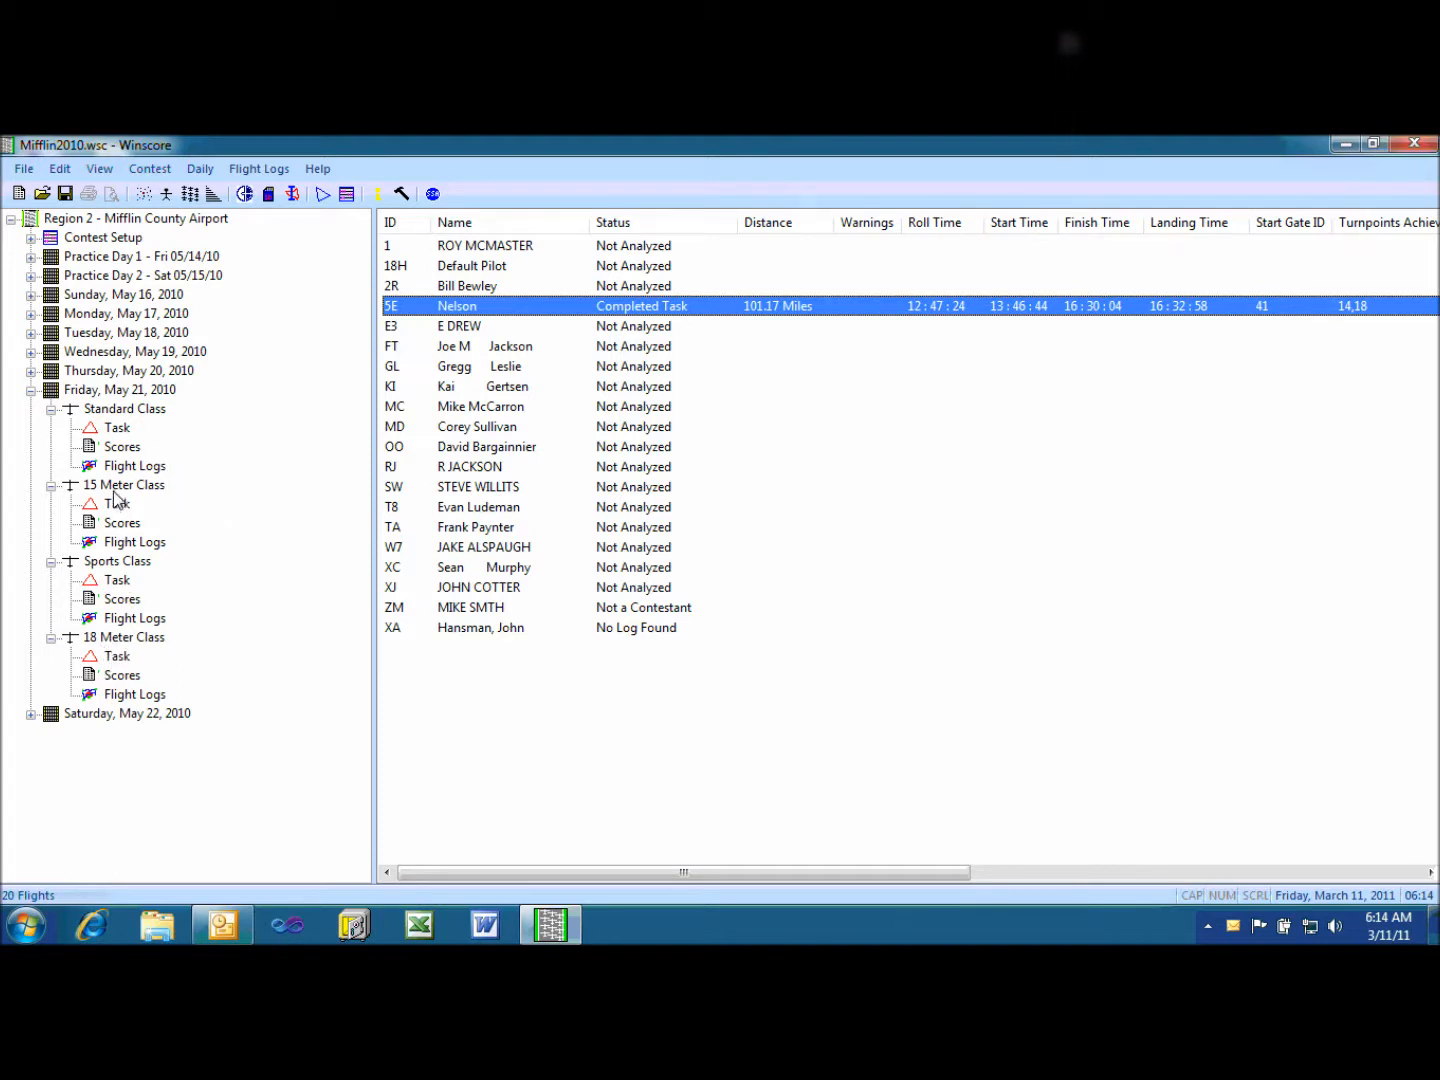
Open the IGC file of the ZM entry from the Standard Class flight logs for Friday, May 21, 2010.
left_click(127, 467)
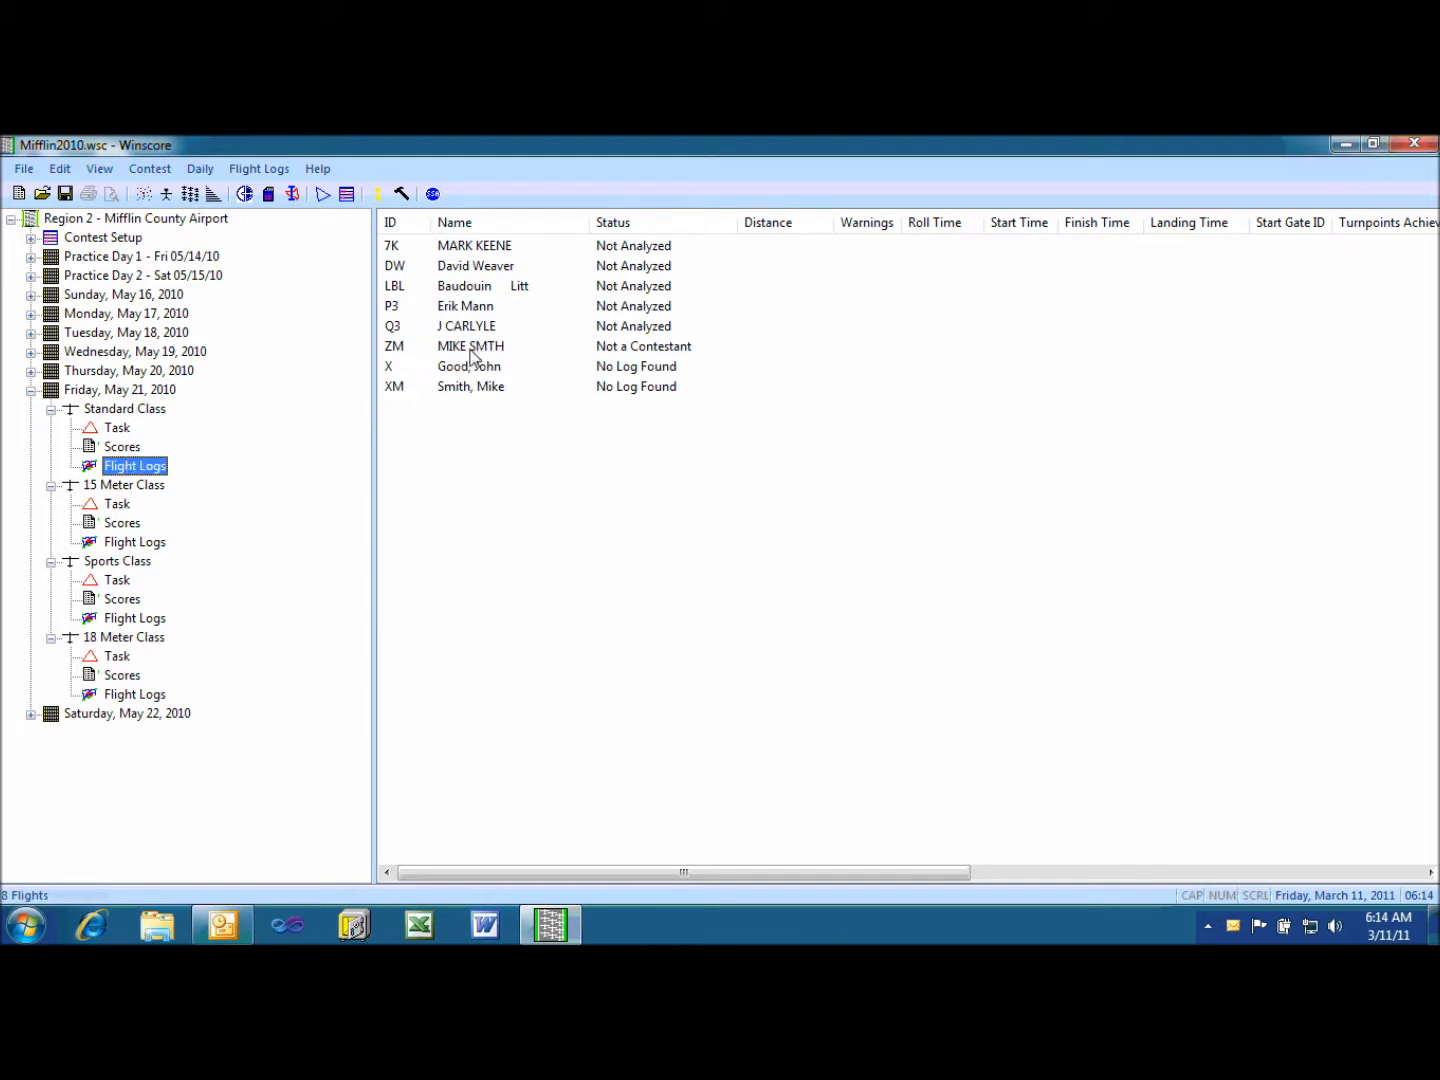
left_click(636, 347)
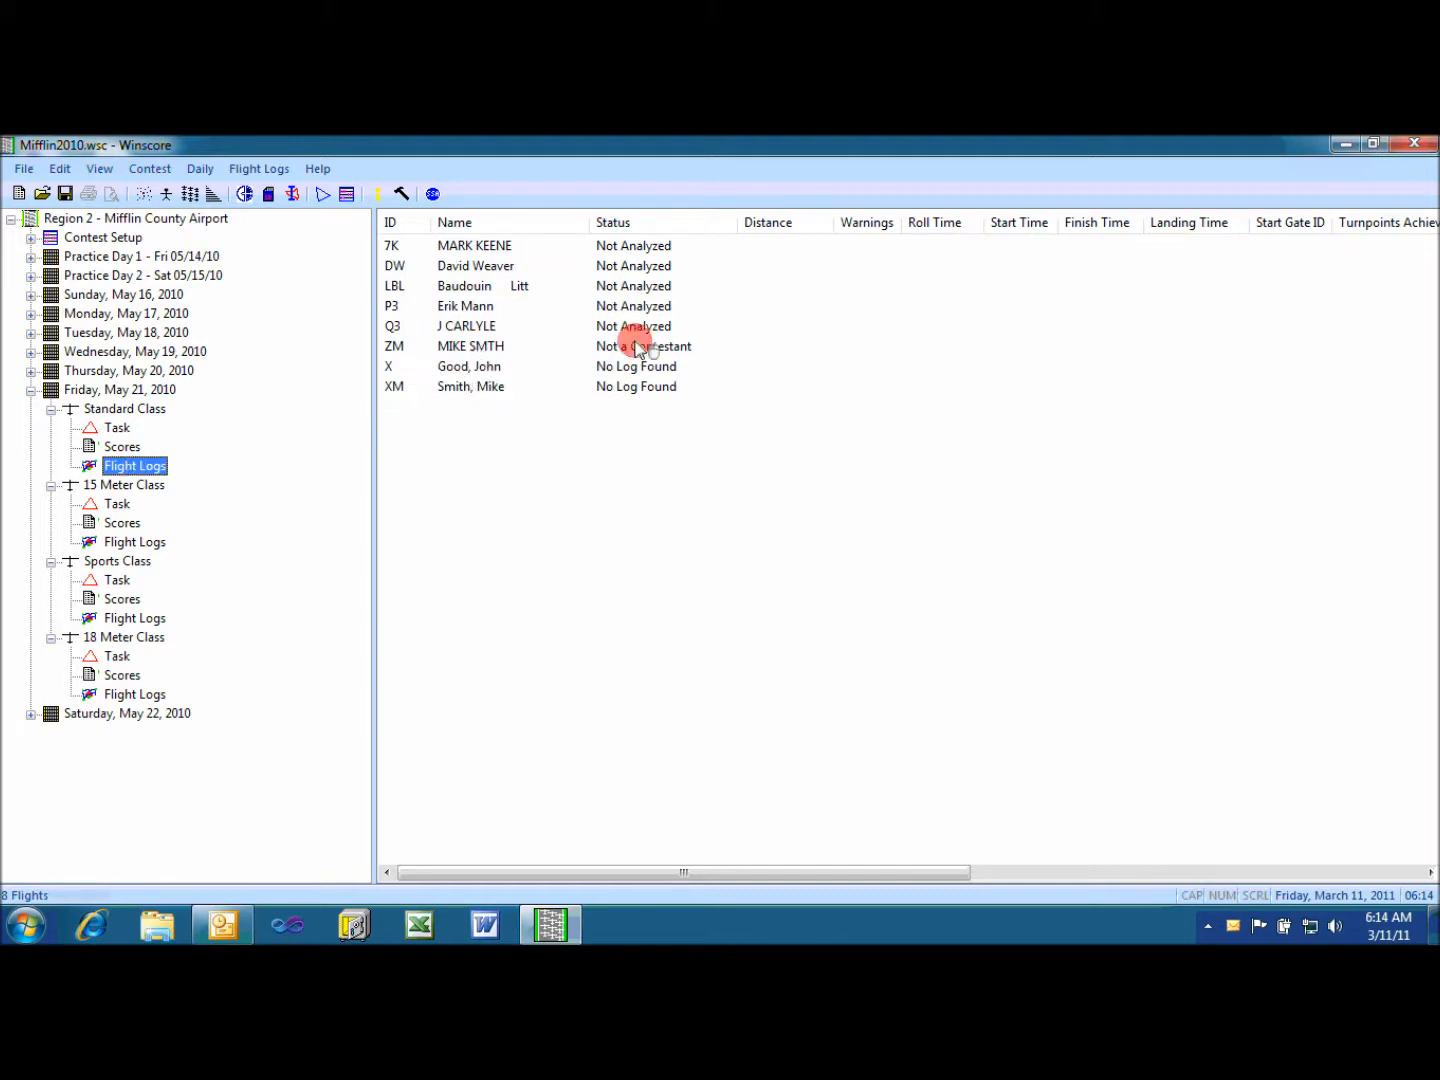
left_click(497, 390)
left_click(478, 347)
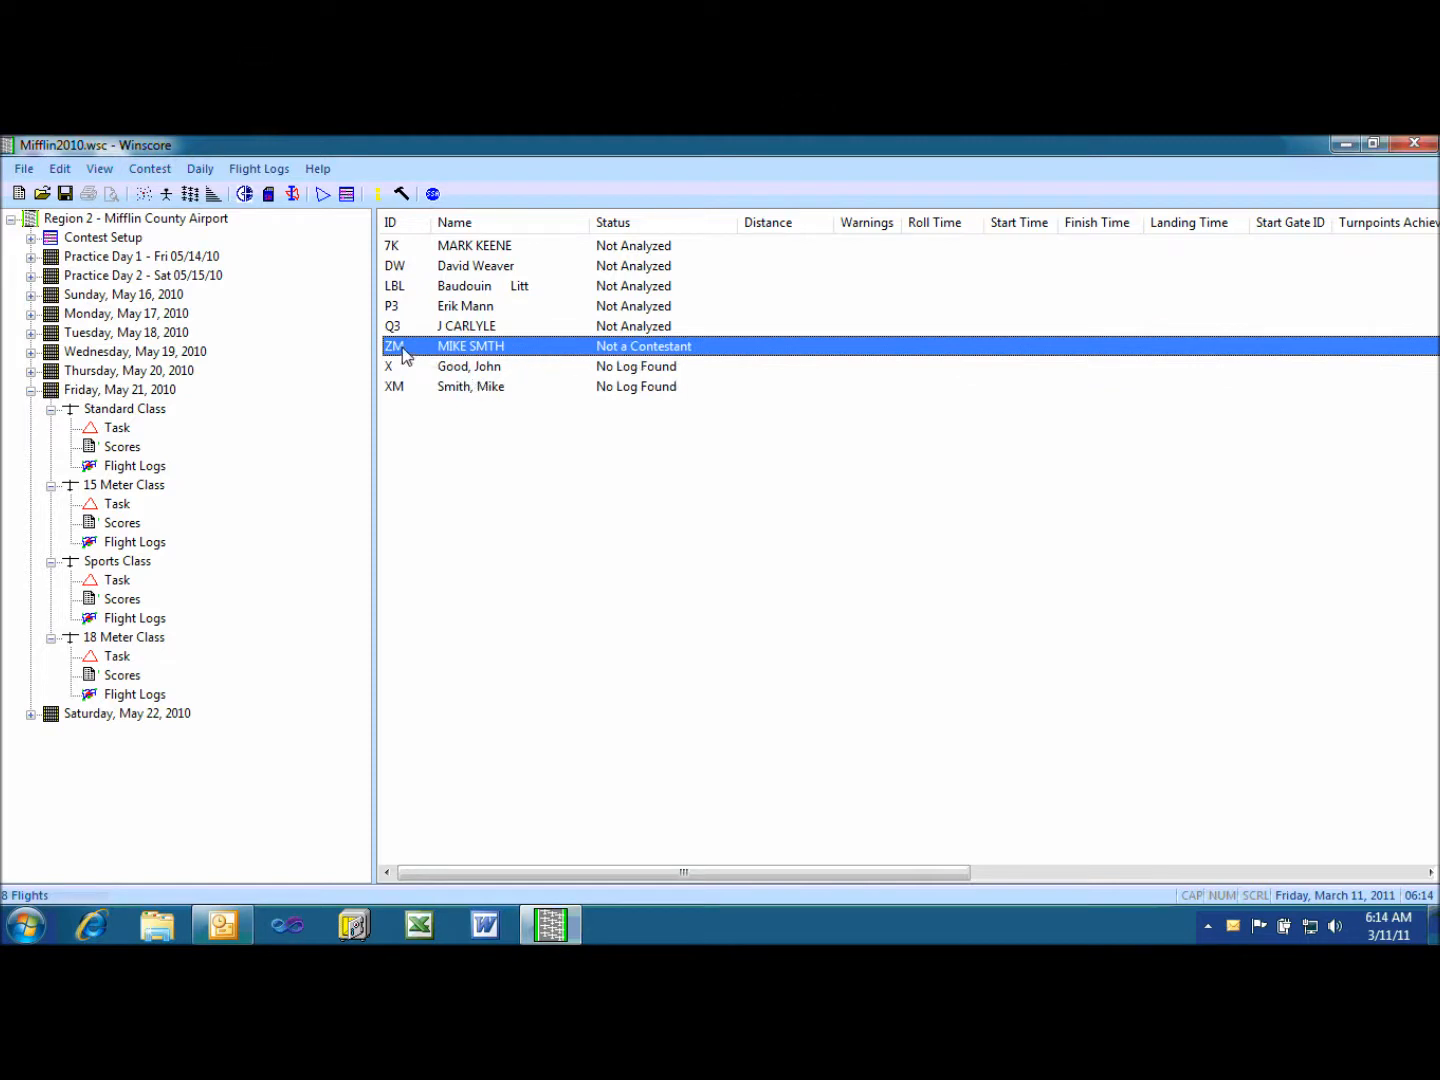
right_click(589, 352)
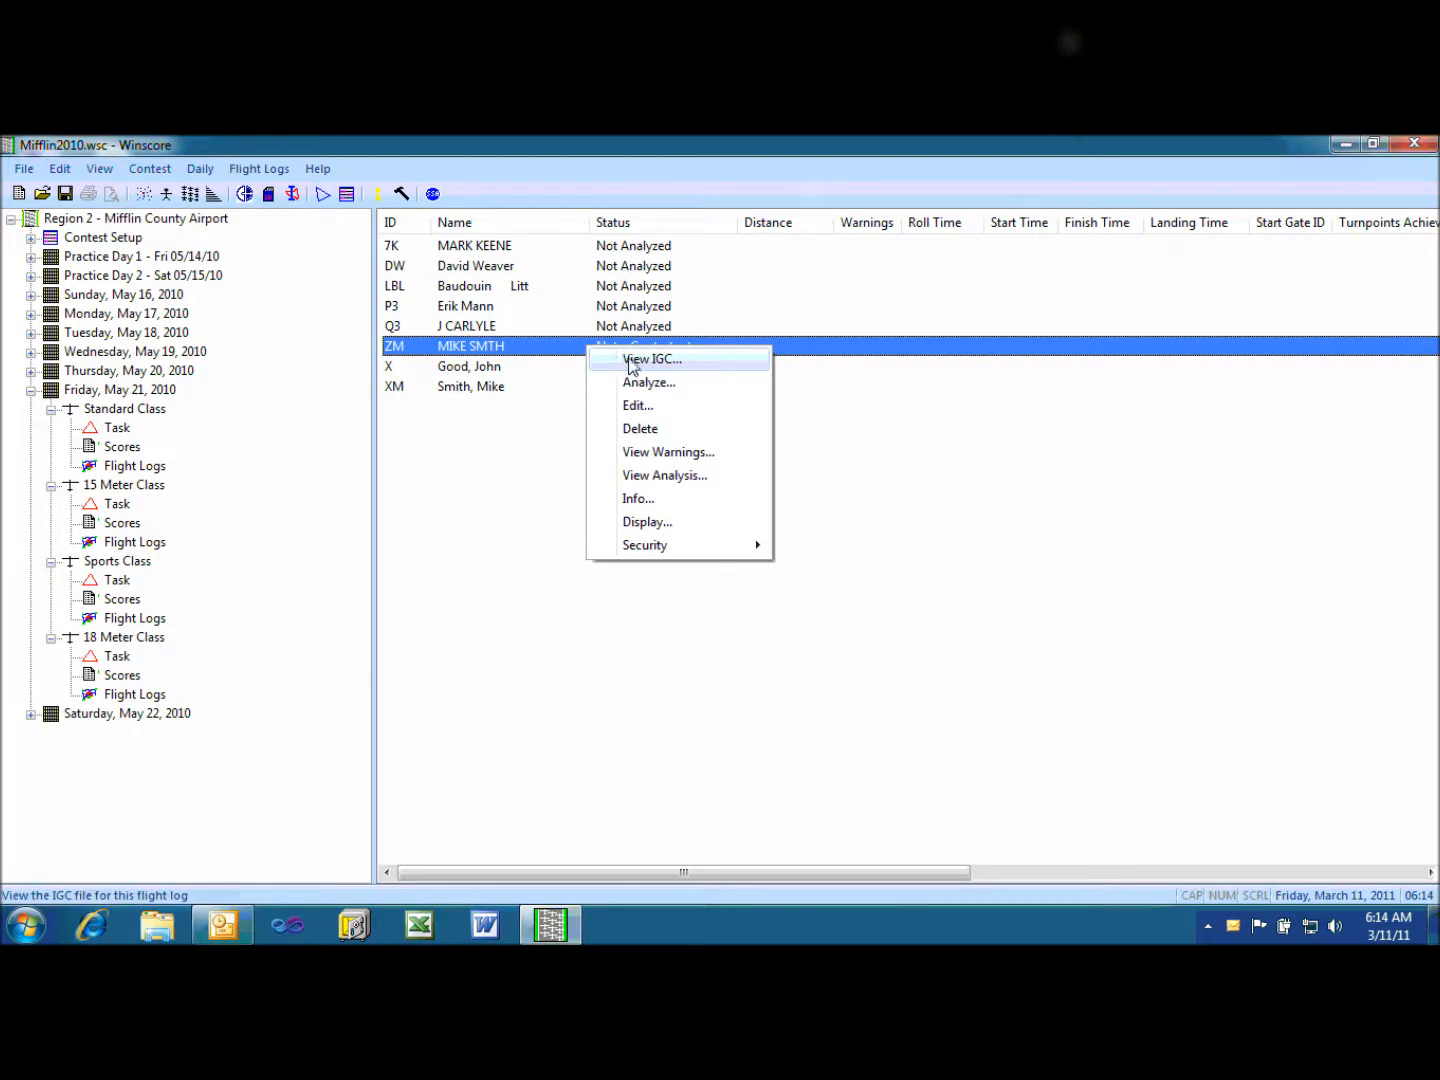
left_click(667, 364)
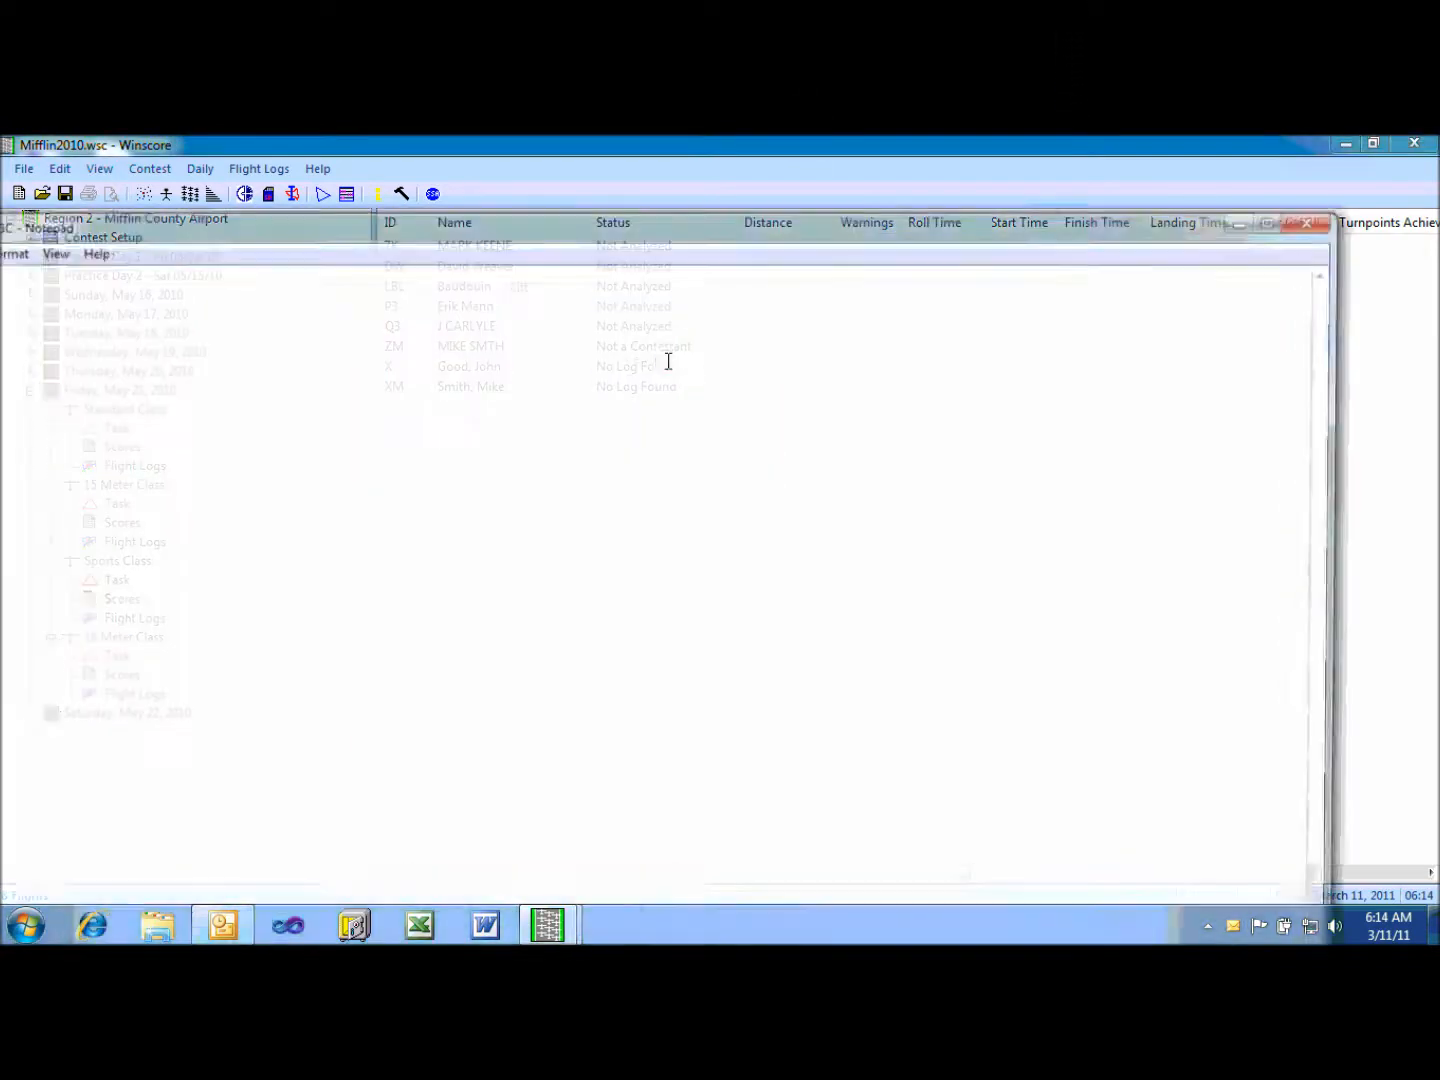
left_click_drag(480, 227, 797, 194)
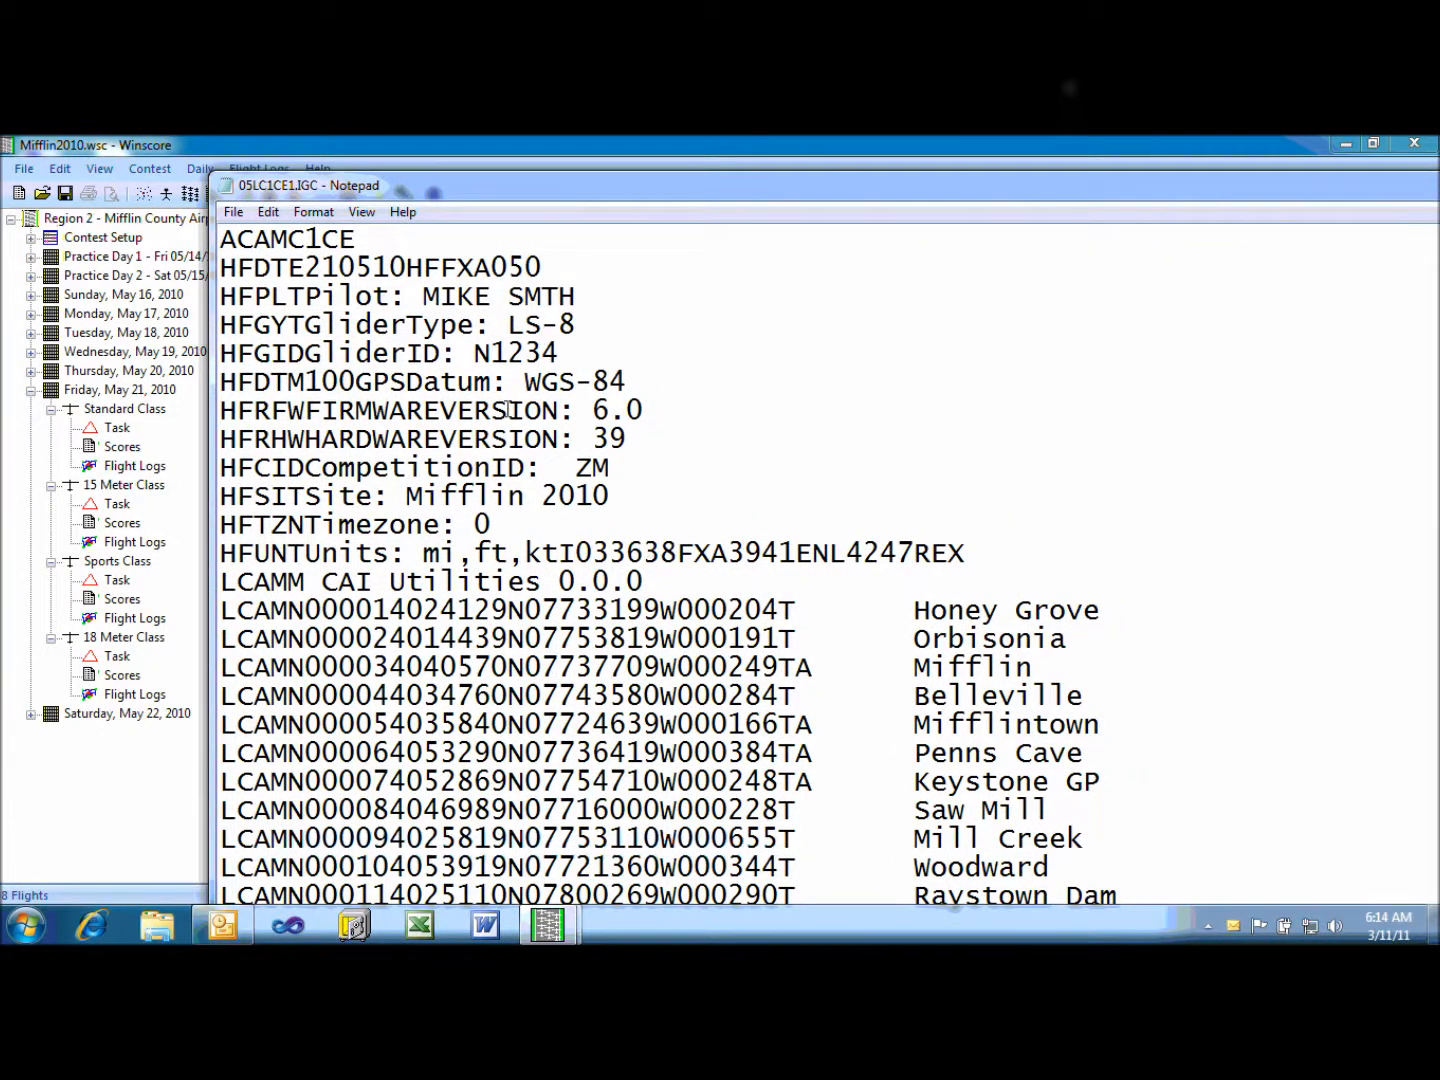
mouse_move(527, 184)
left_mouse_down()
mouse_move(938, 238)
mouse_move(909, 212)
left_mouse_up()
Change the competition ID in 05LC1CE1.IGC to XM, then save and close the file.
left_click(967, 491)
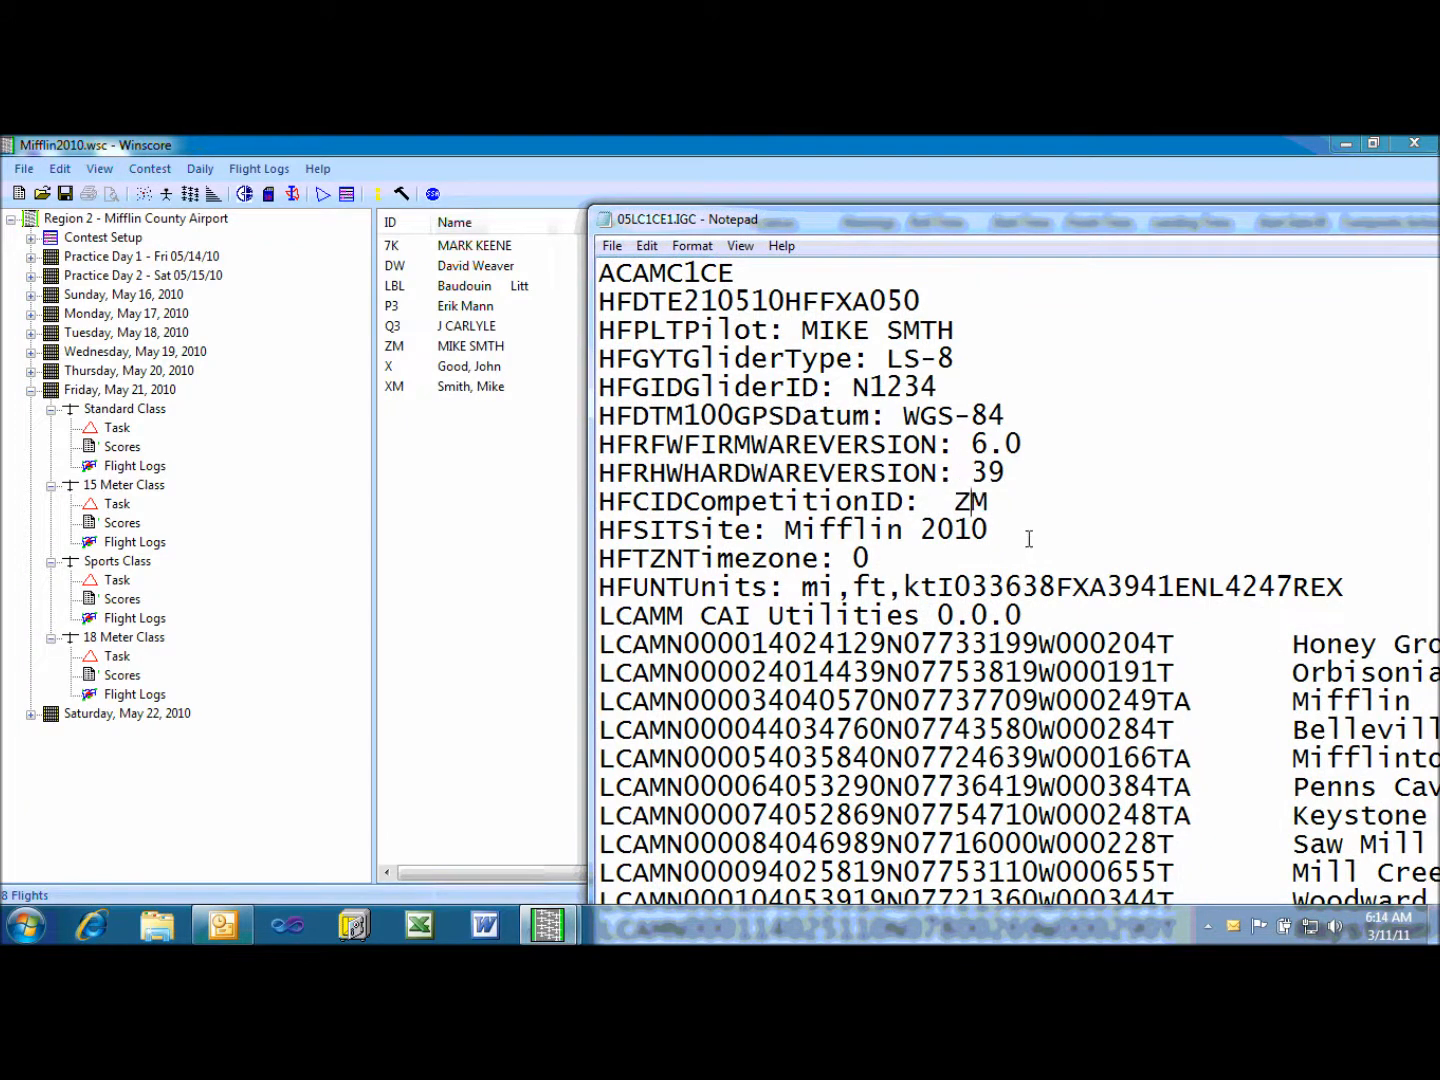
key("BackSpace")
type("X")
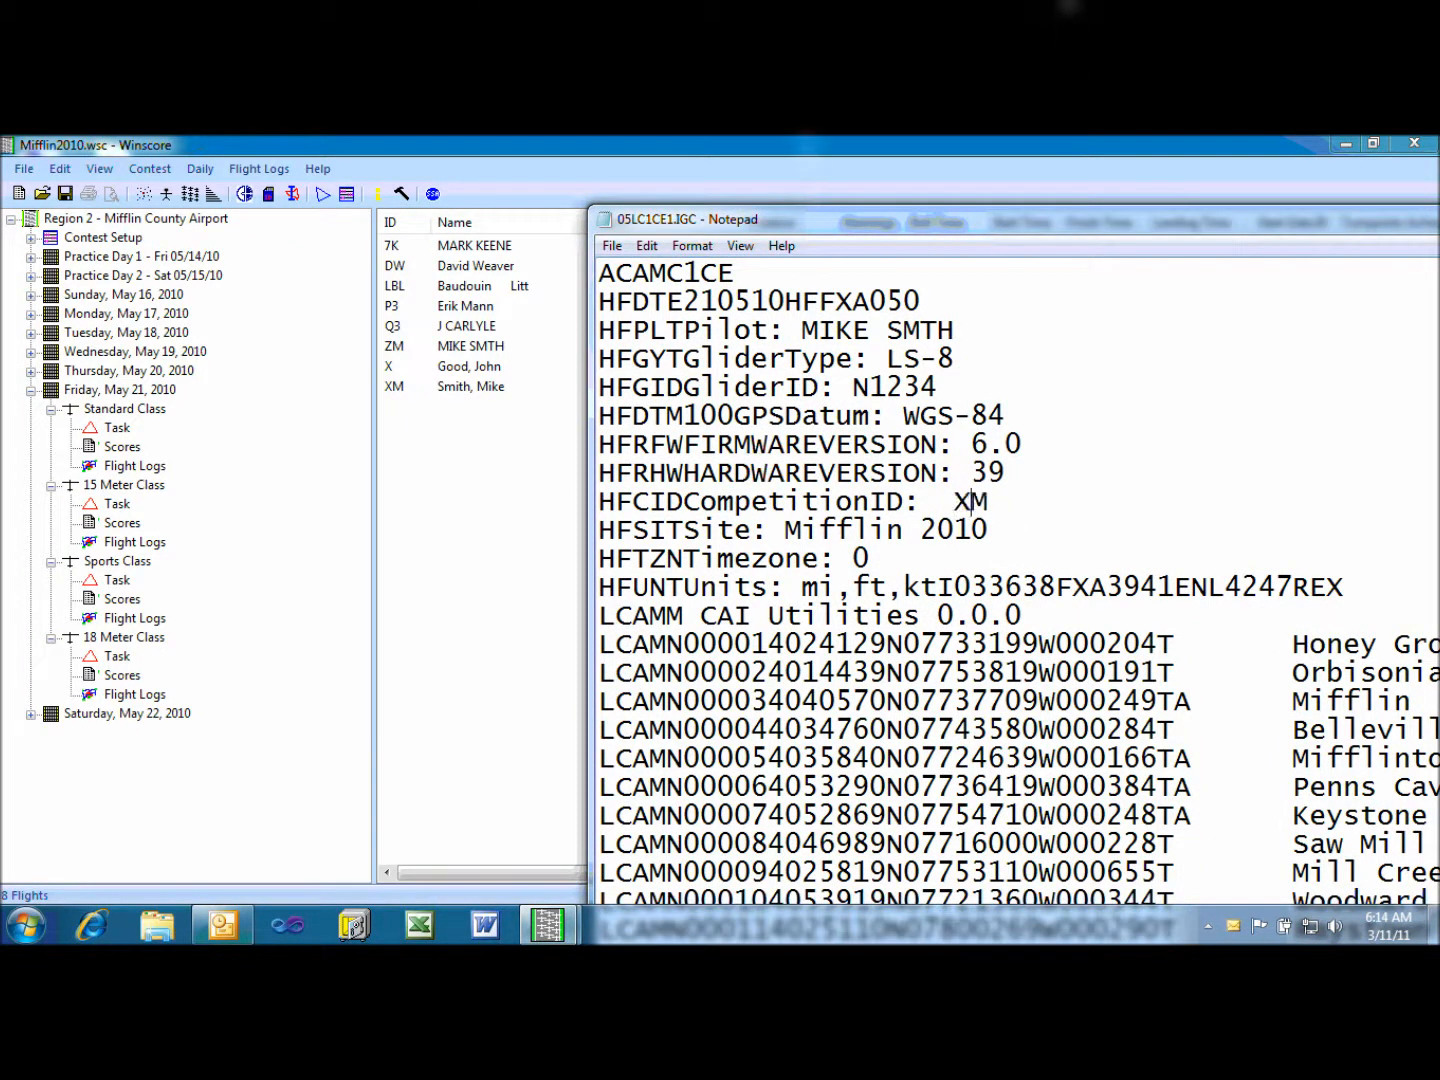
left_click(610, 247)
left_click(656, 316)
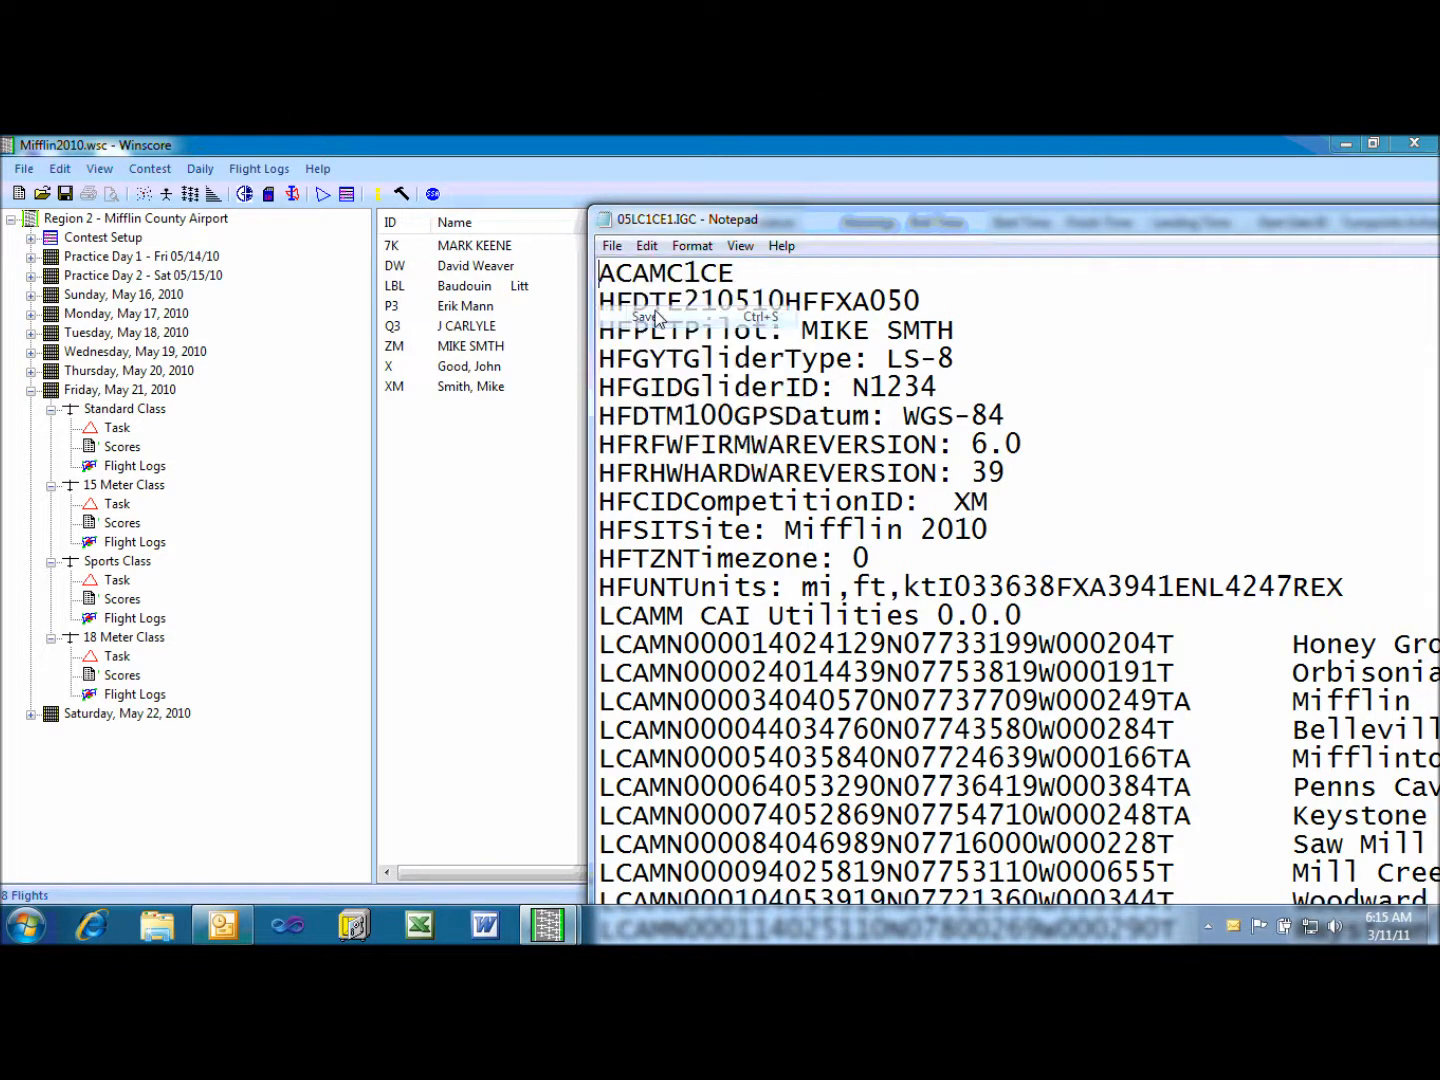
left_click(609, 244)
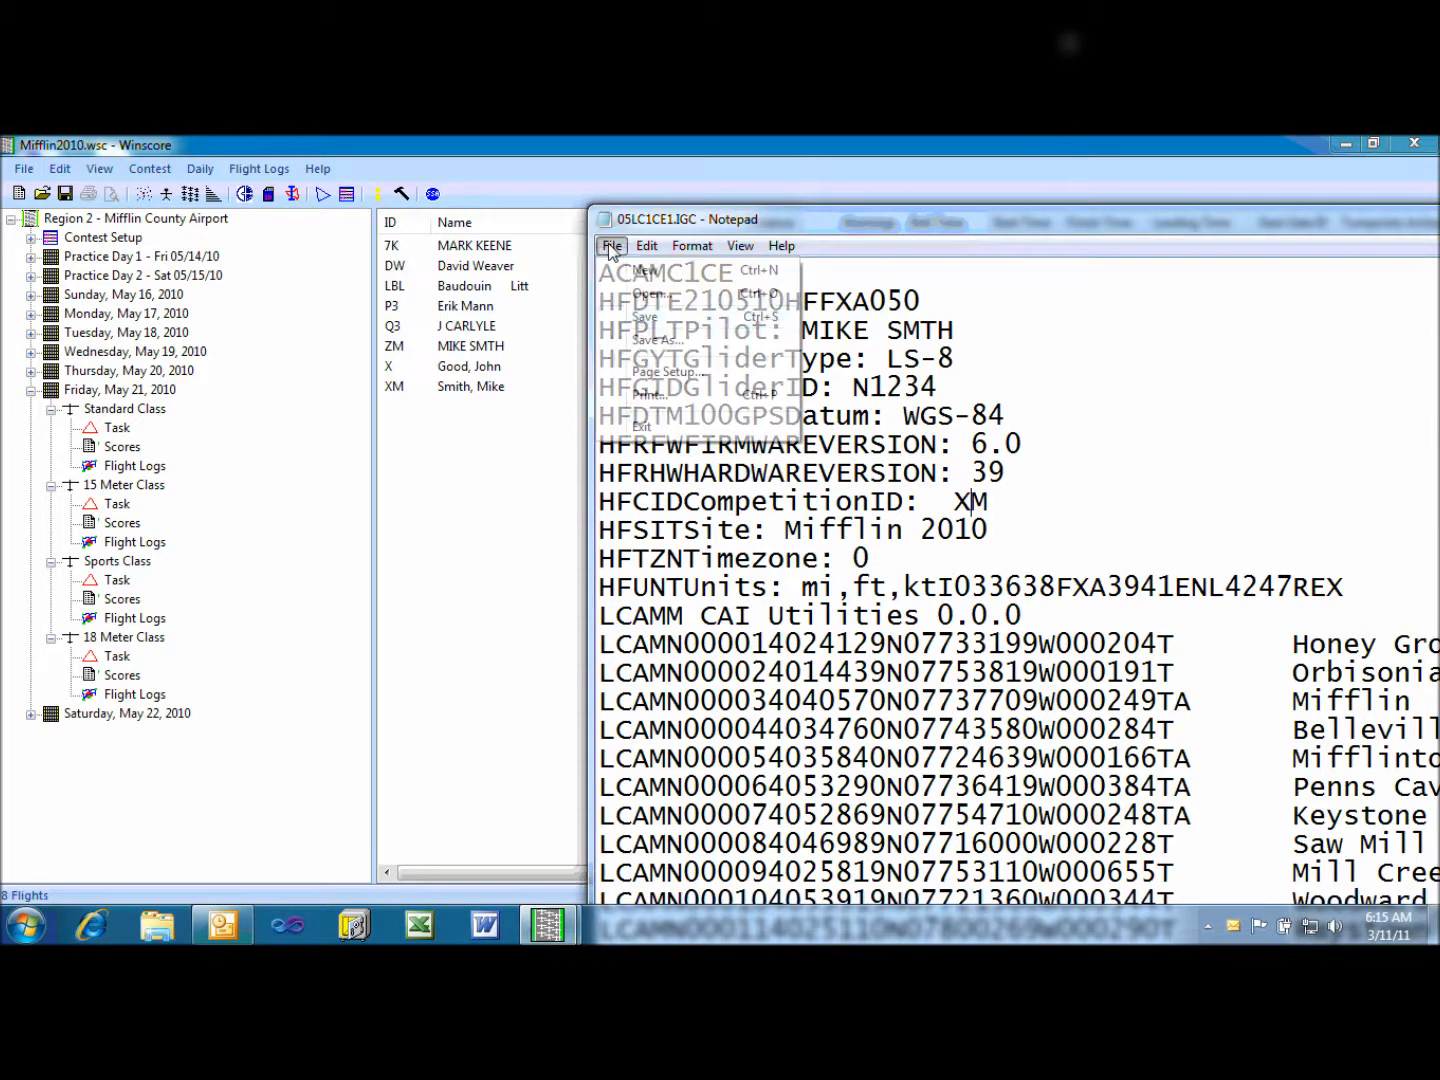
left_click(644, 429)
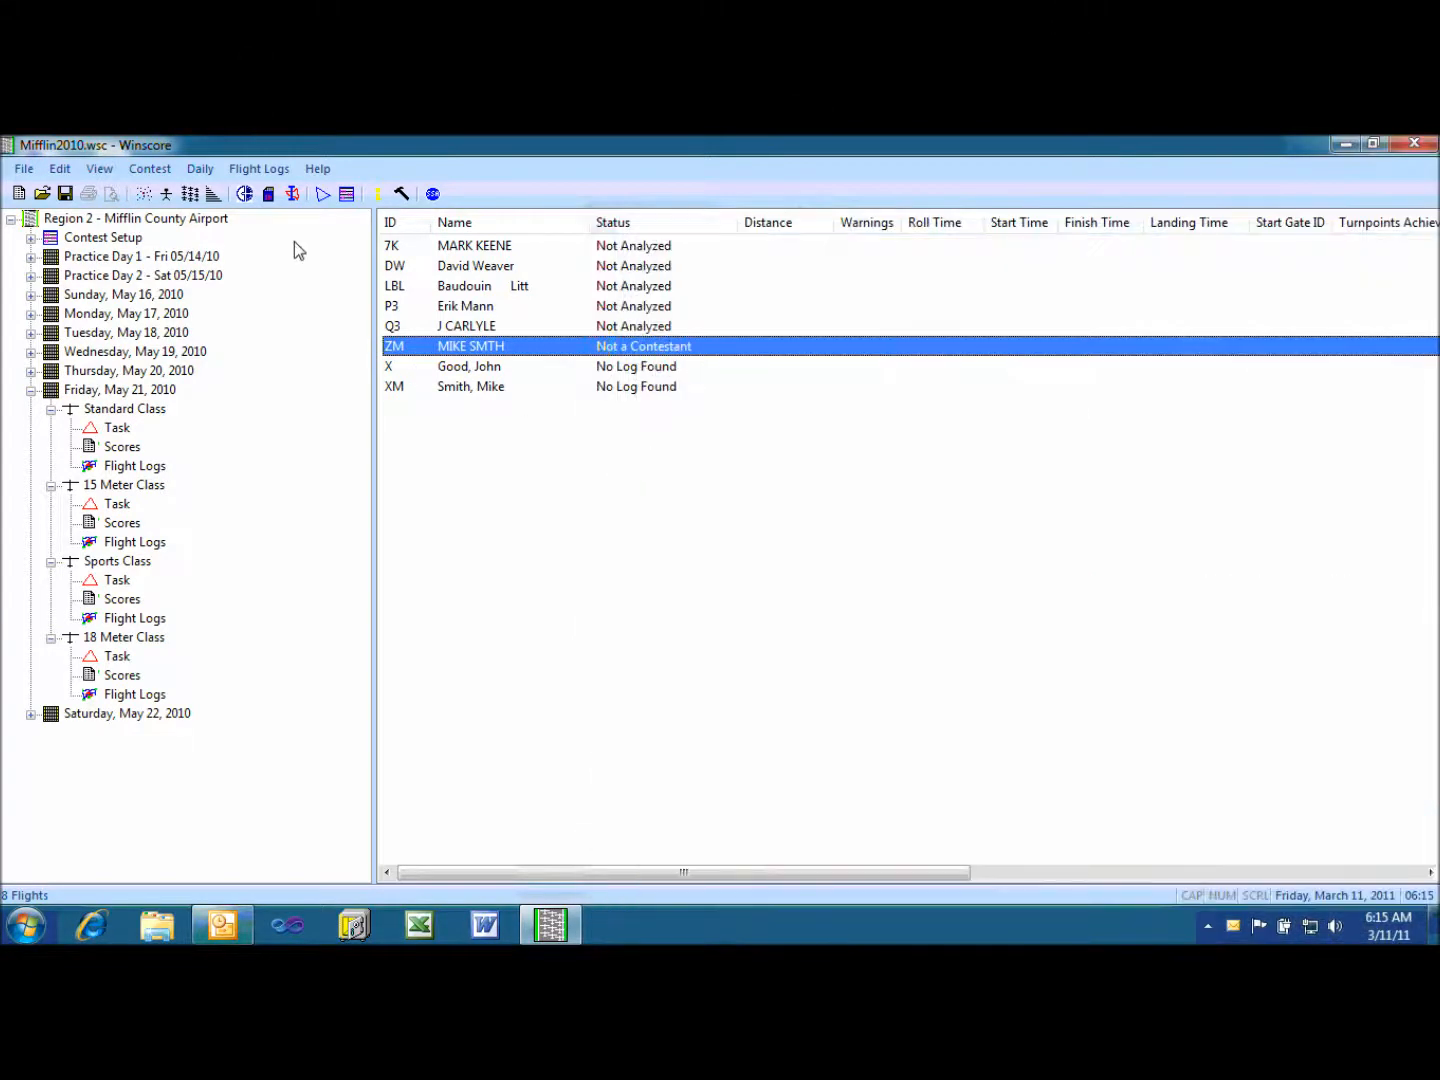
Refresh the Standard Class flight log list and select the corrected XM entry.
left_click(256, 178)
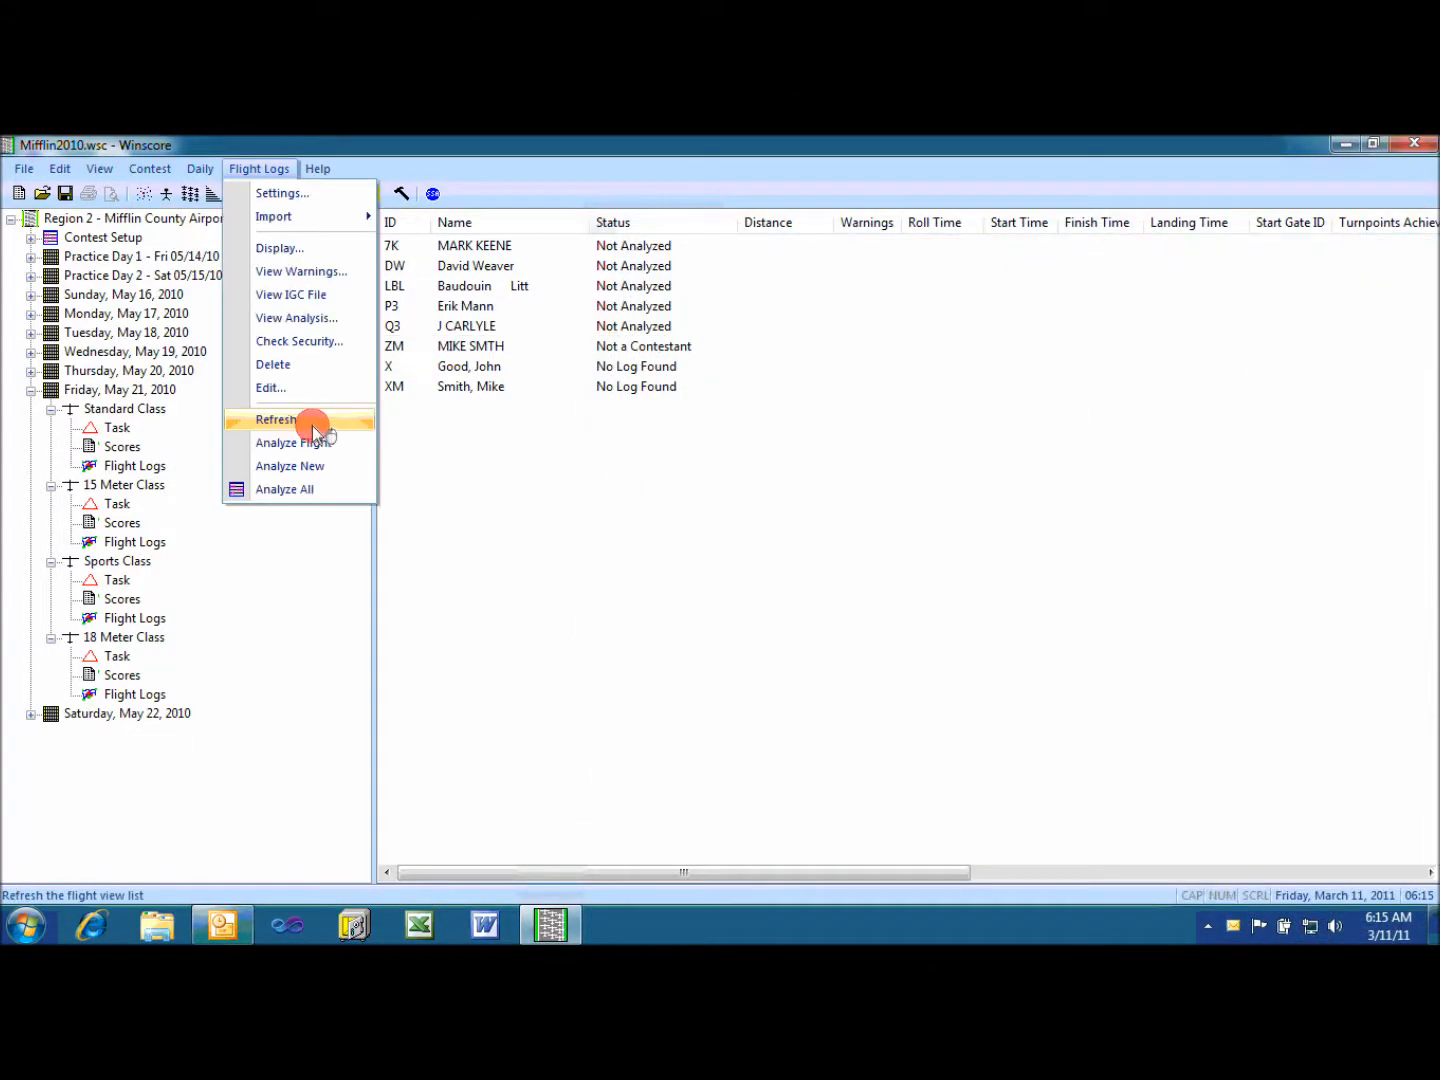
left_click(311, 422)
left_click(460, 345)
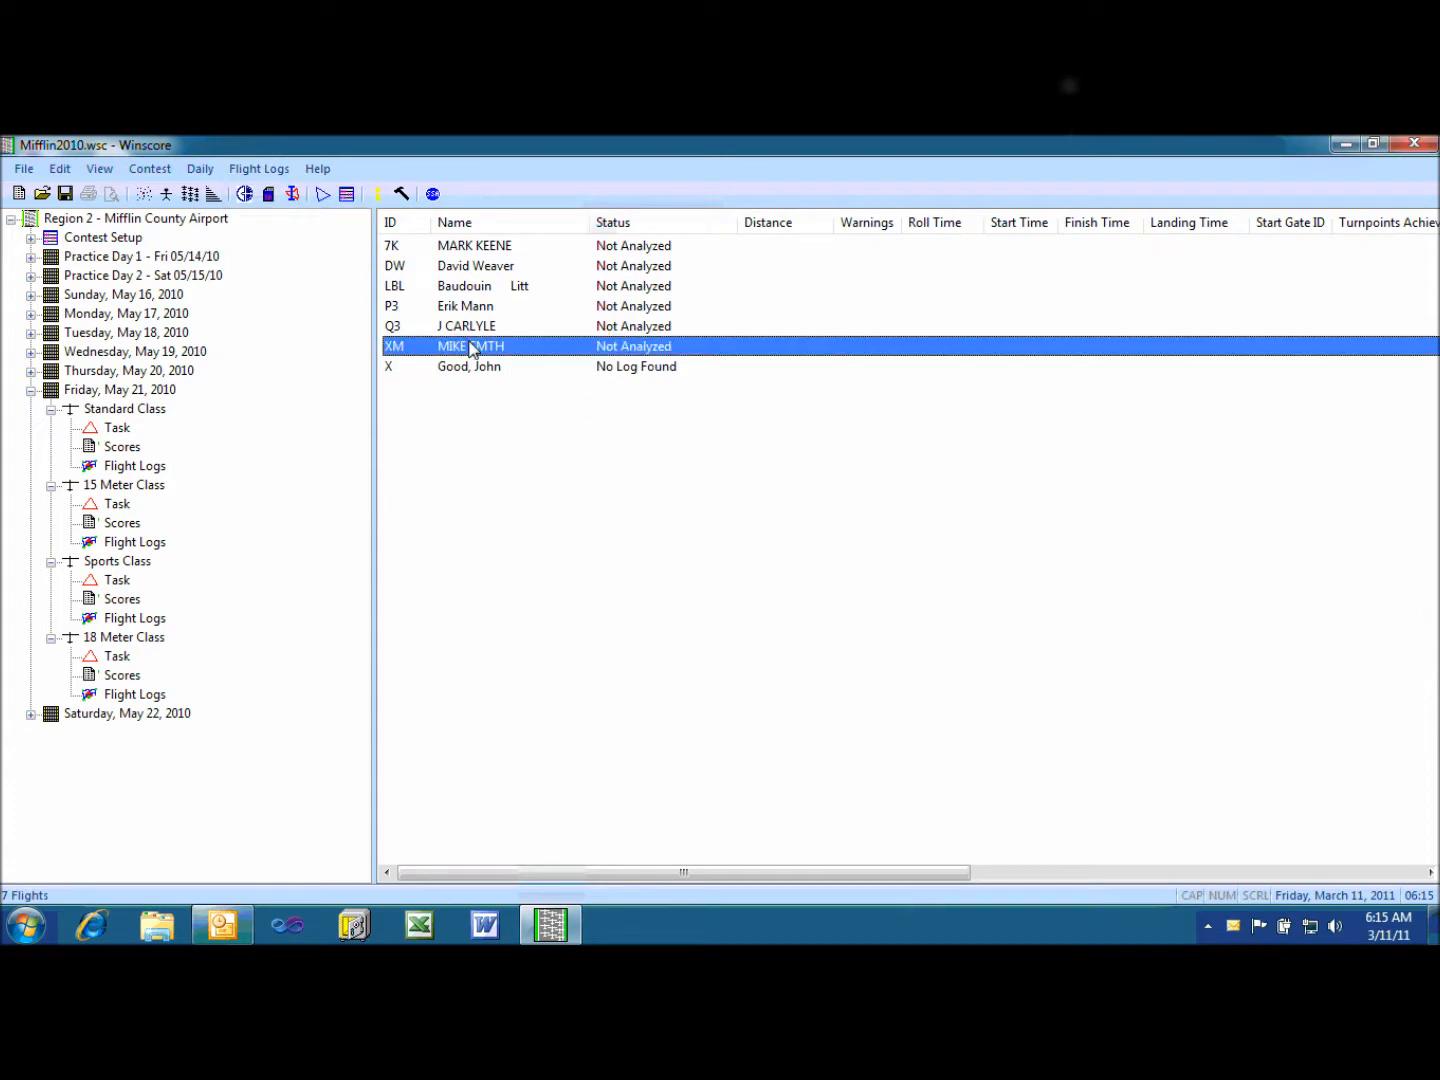